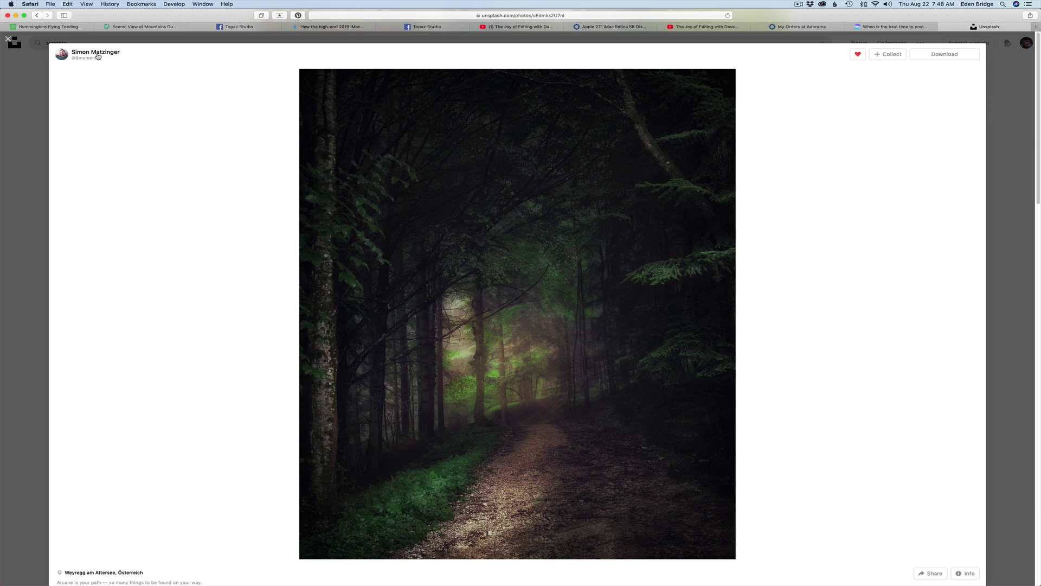
Put away the Unsplash forest-path photo in Safari to reveal the Finder desktop.
mouse_move(96, 56)
key("F11")
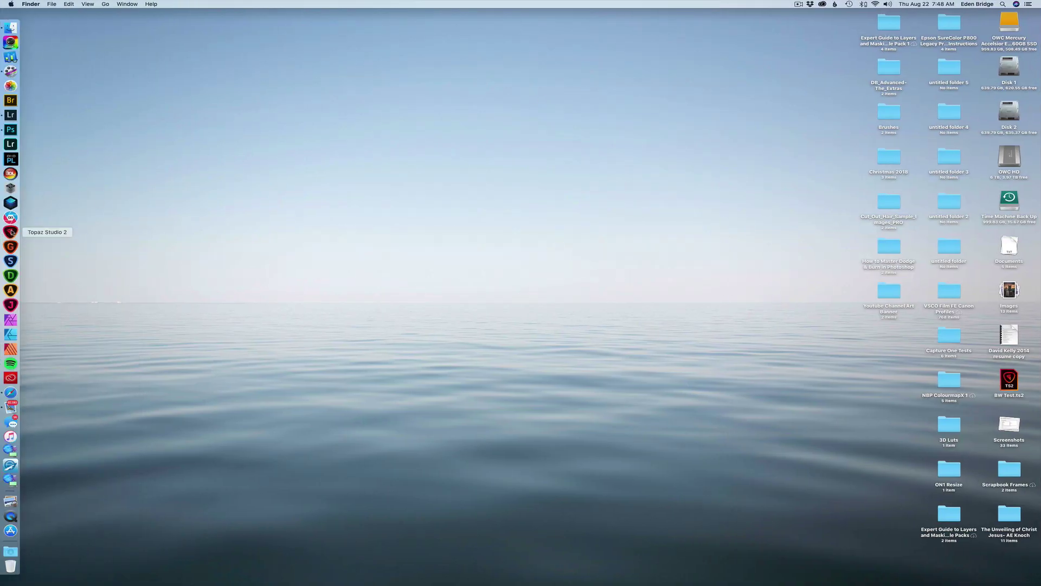
Launch Topaz Studio 2 from the Dock.
left_click(10, 232)
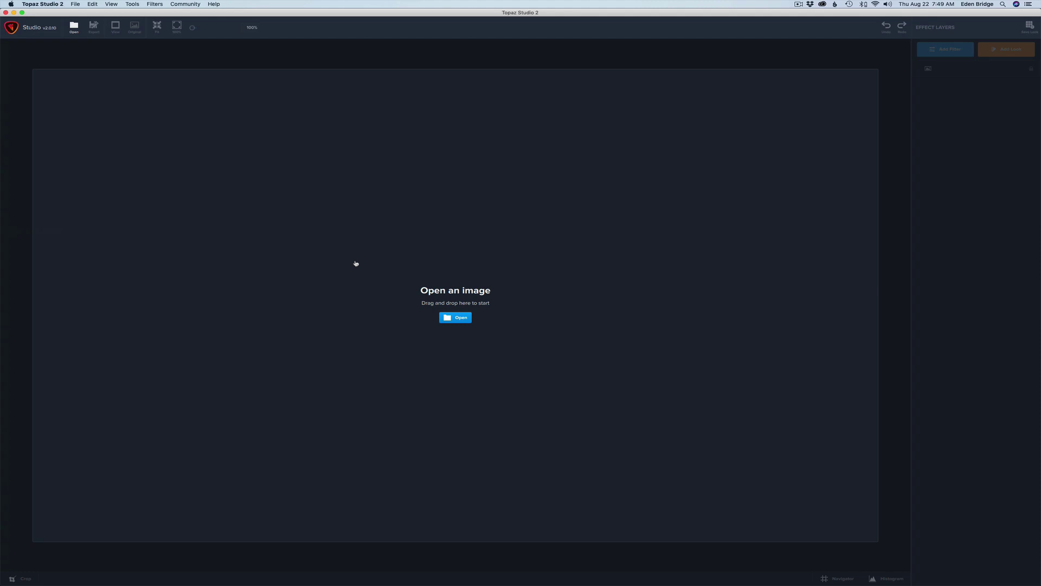
Open the simon-matzinger forest path JPG from the Downloads folder.
left_click(465, 319)
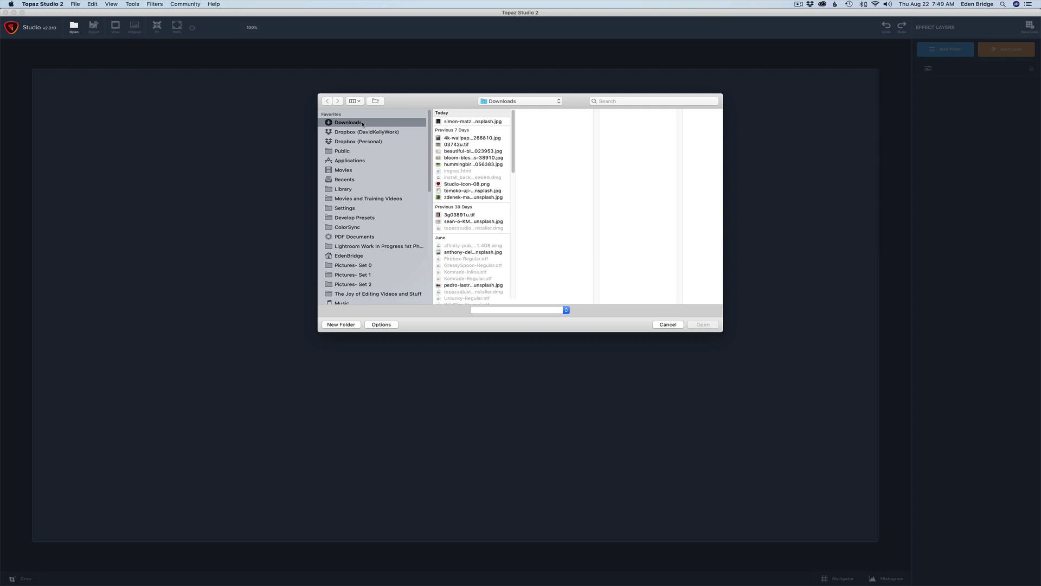
left_click(471, 123)
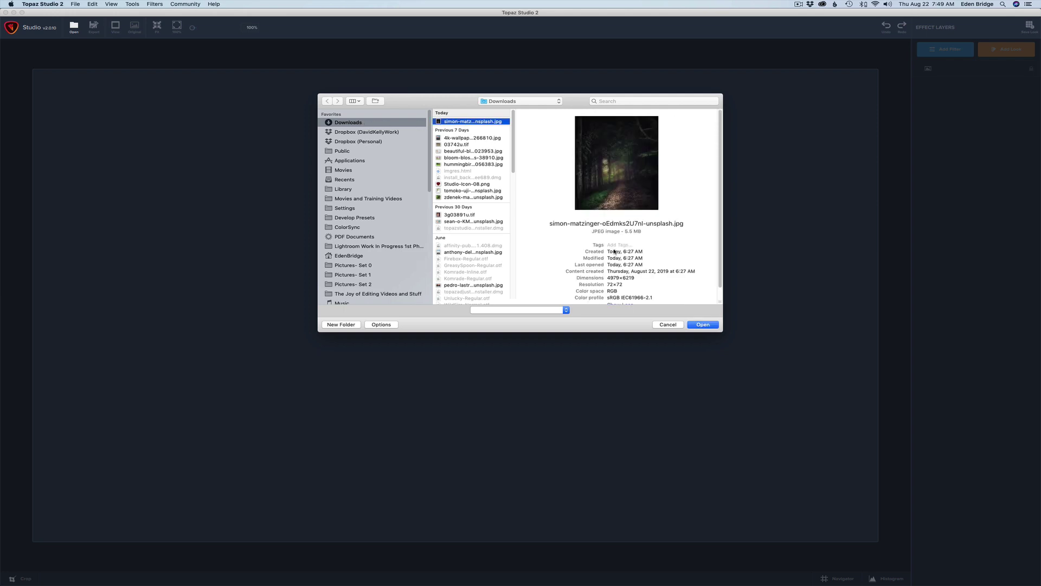
left_click(707, 326)
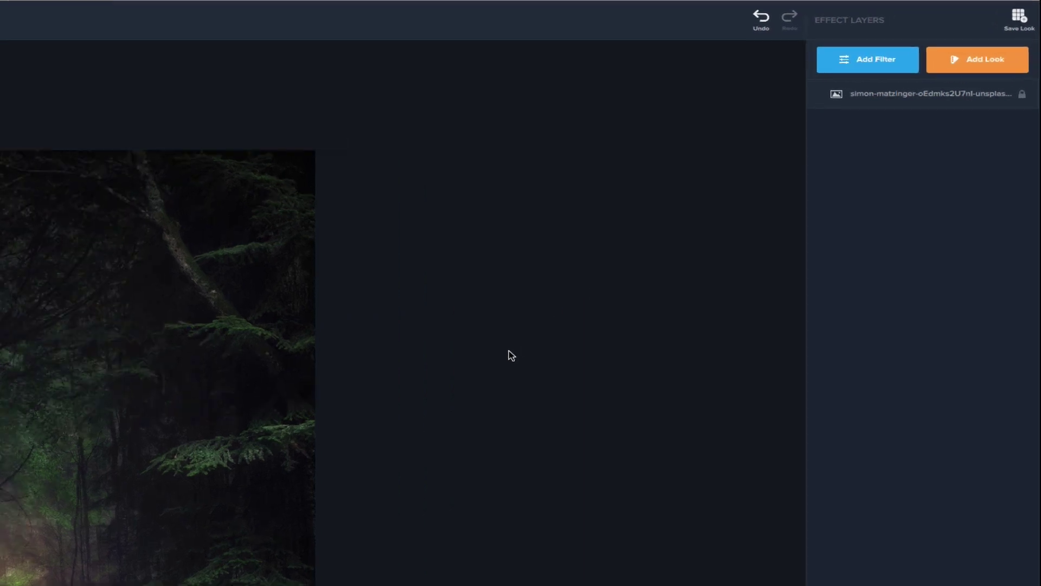
Add a Brightness Contrast filter layer with brightness 0.31, then close its panel.
left_click(884, 60)
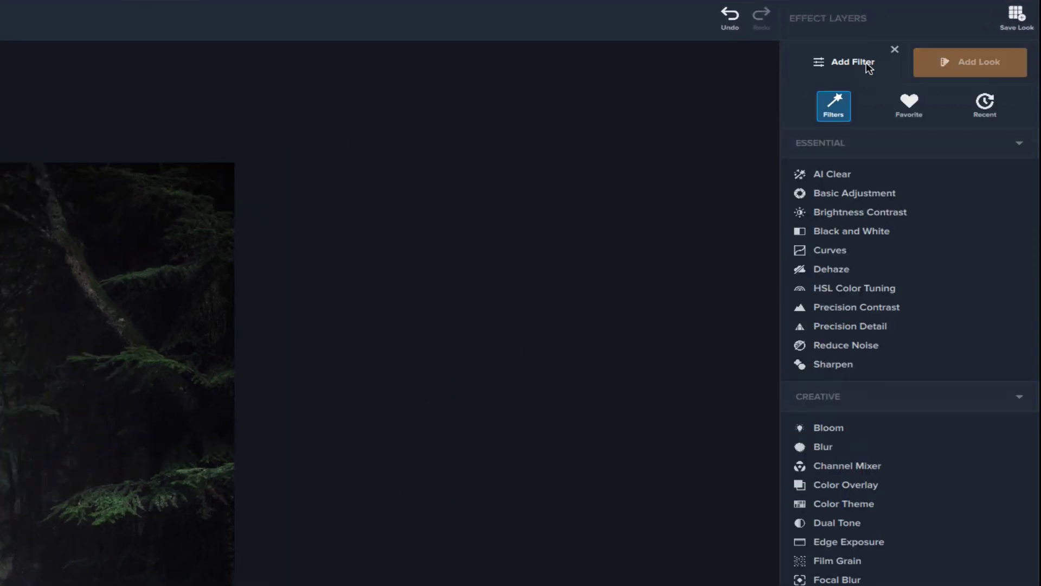
left_click(852, 214)
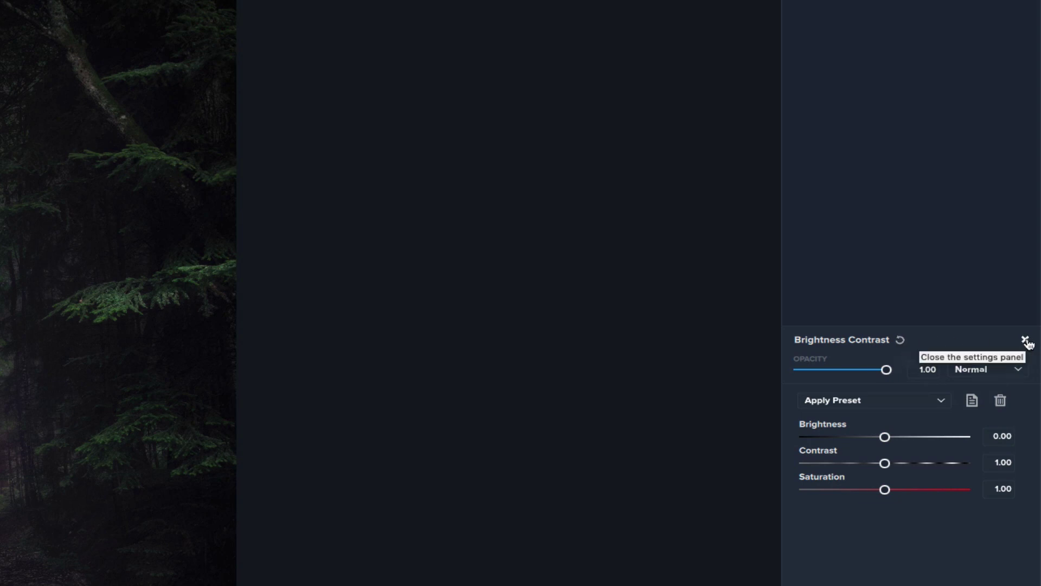
left_click(885, 437)
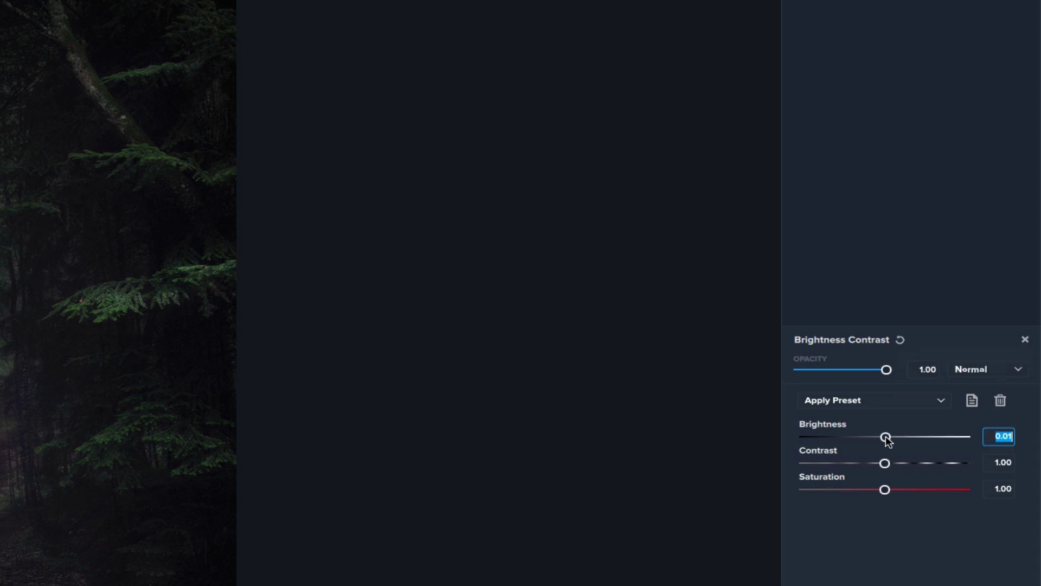
left_click_drag(886, 437, 910, 437)
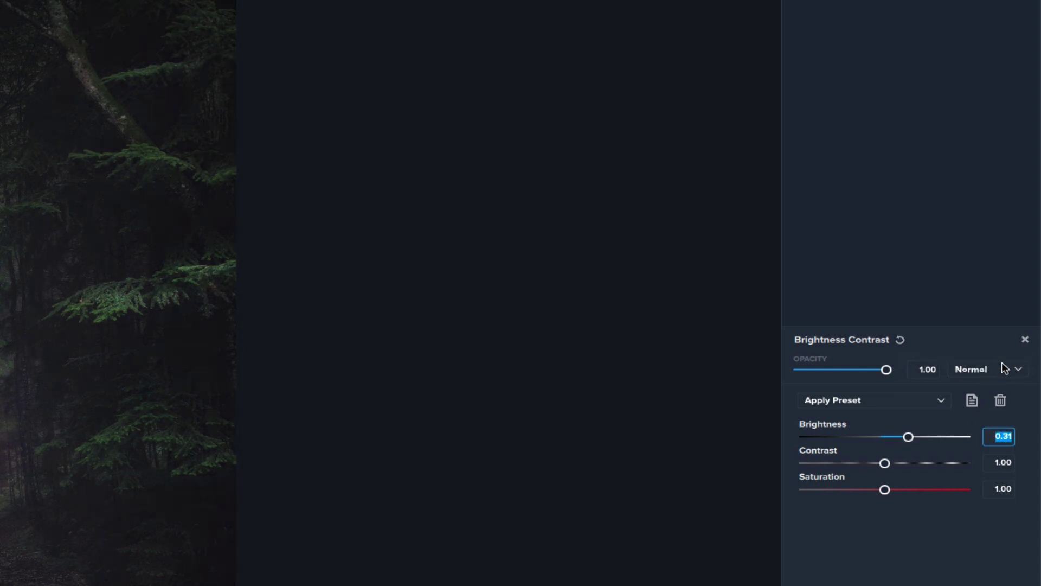
left_click(1027, 342)
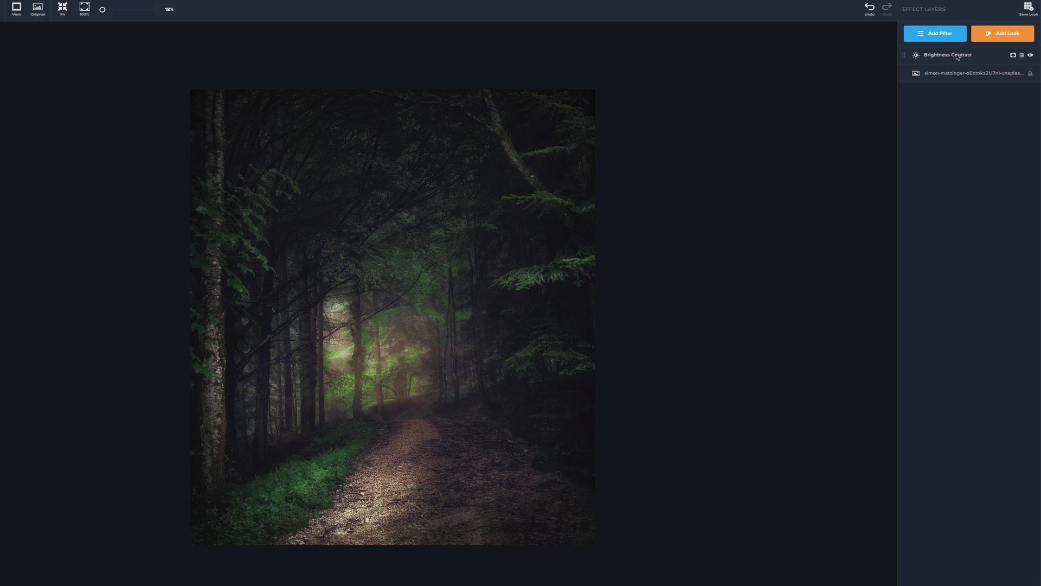
Browse the Brightness Contrast presets without choosing one, then reset brightness to 0.00.
left_click(957, 56)
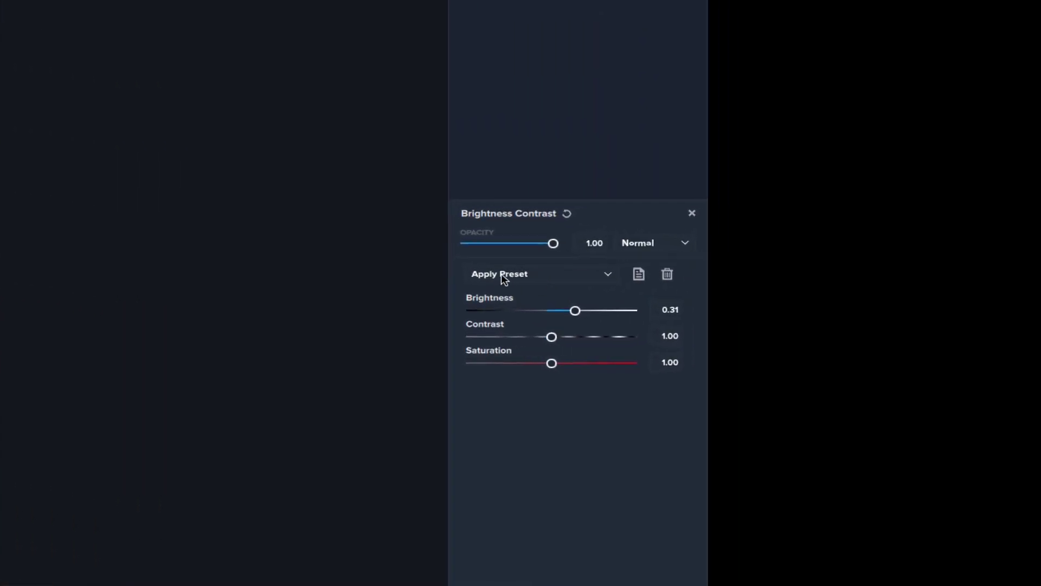
left_click(610, 277)
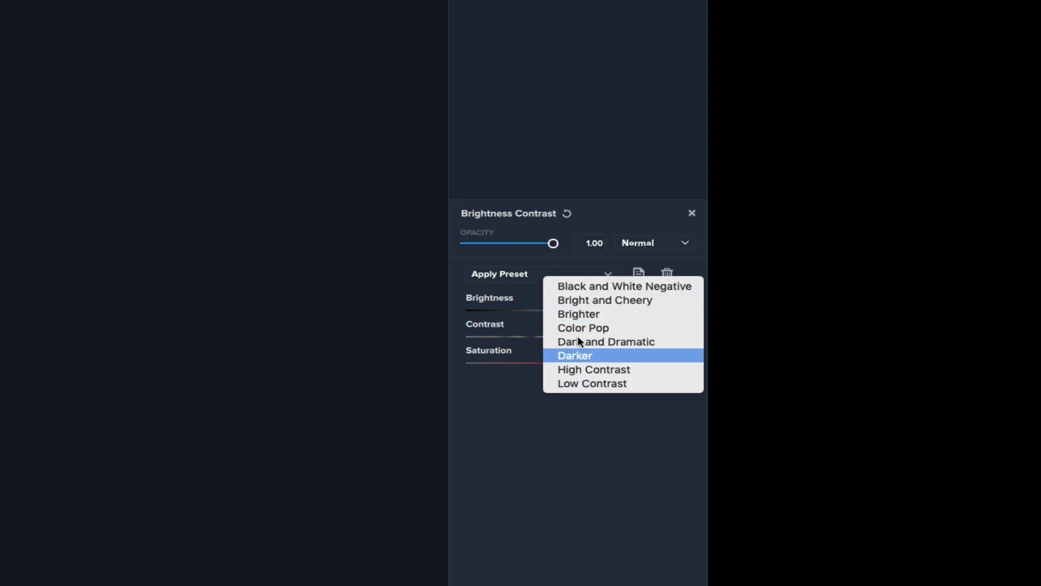
left_click(637, 245)
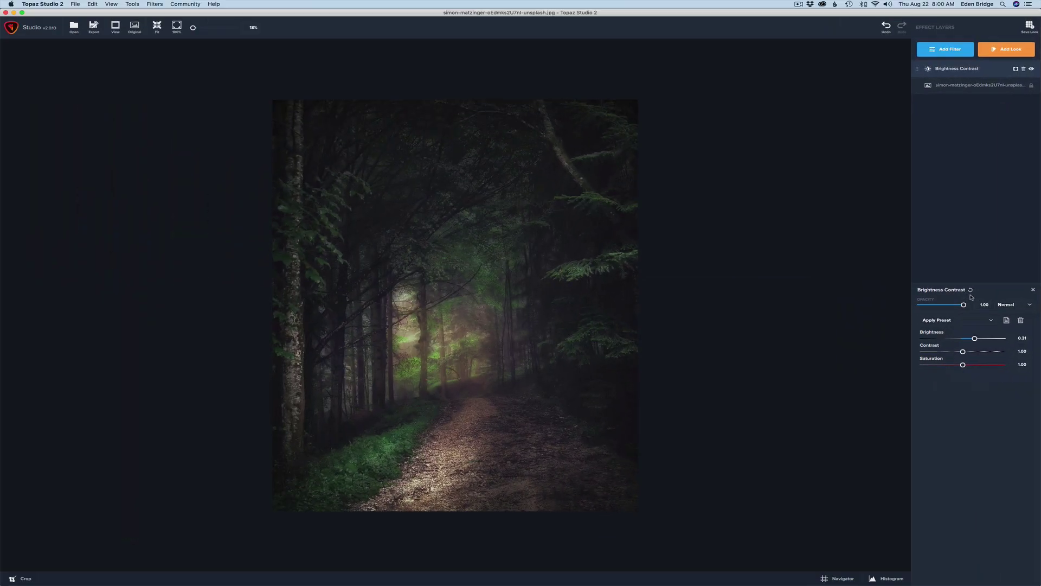
left_click(971, 291)
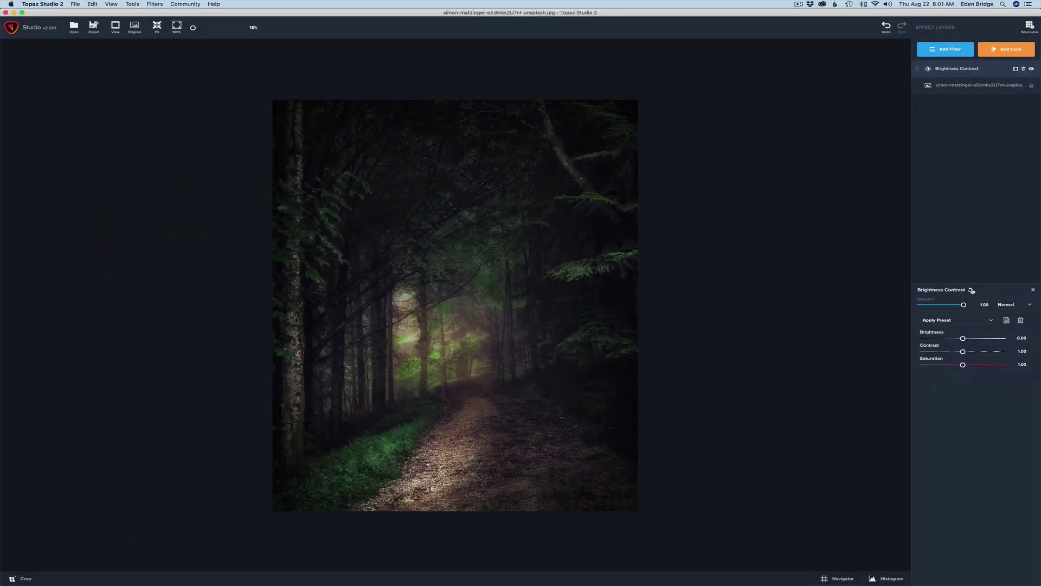
Try the Black and White Negative and Color Pop presets, settling on Brighter (brightness 0.40, contrast 1.10).
left_click(985, 321)
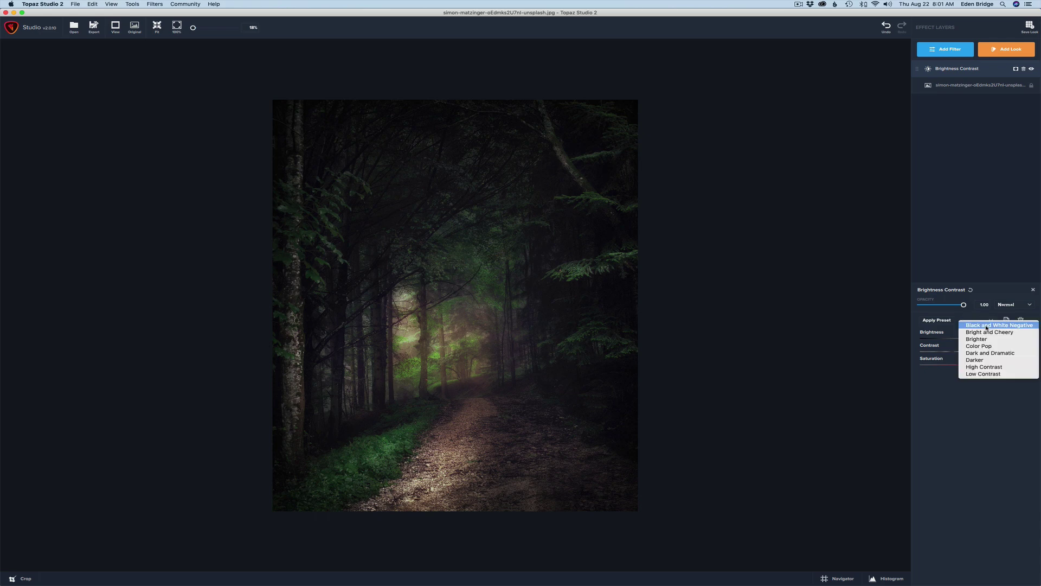
left_click(986, 326)
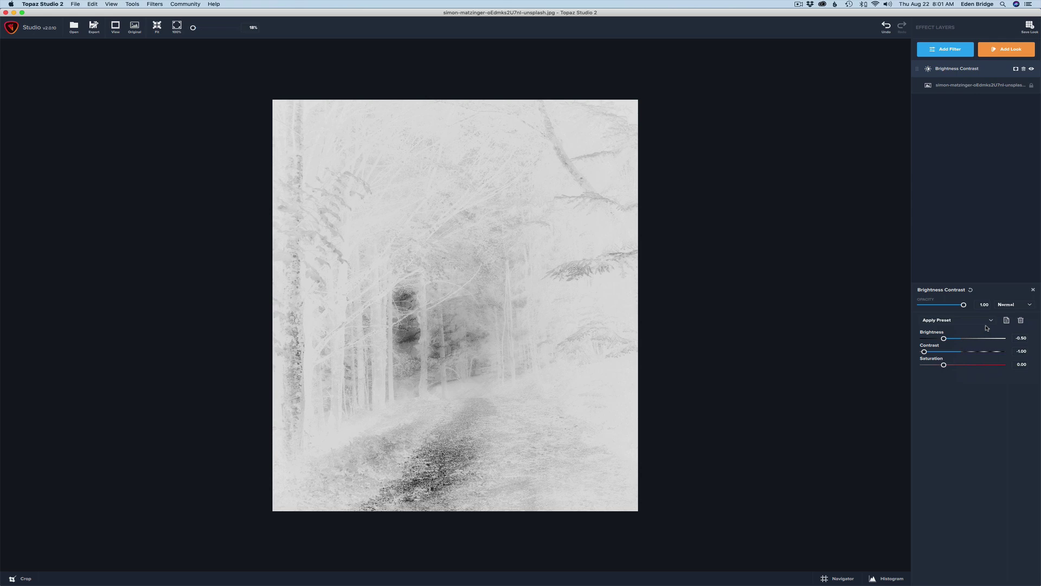
left_click(971, 290)
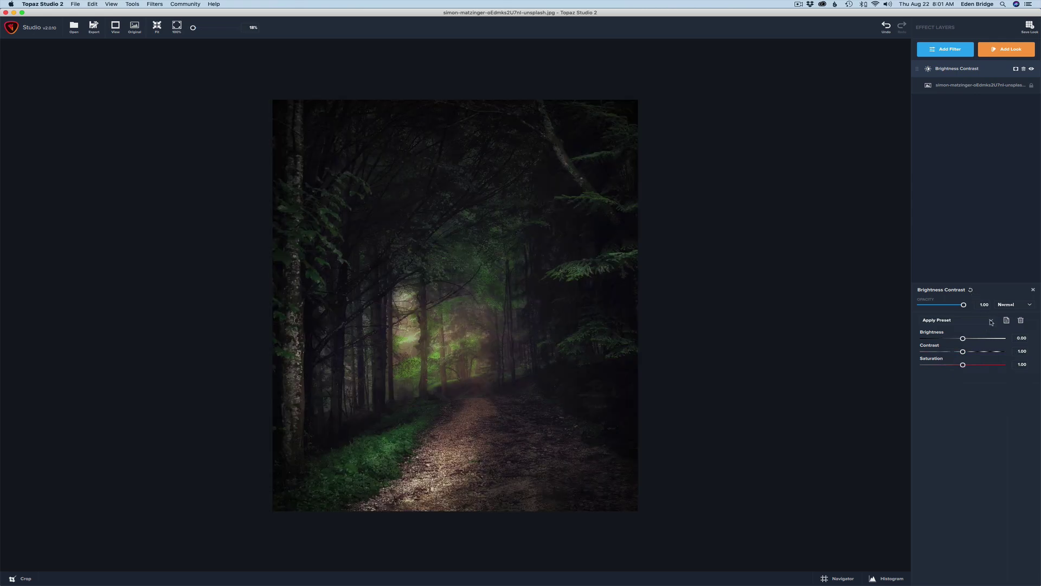
left_click(990, 321)
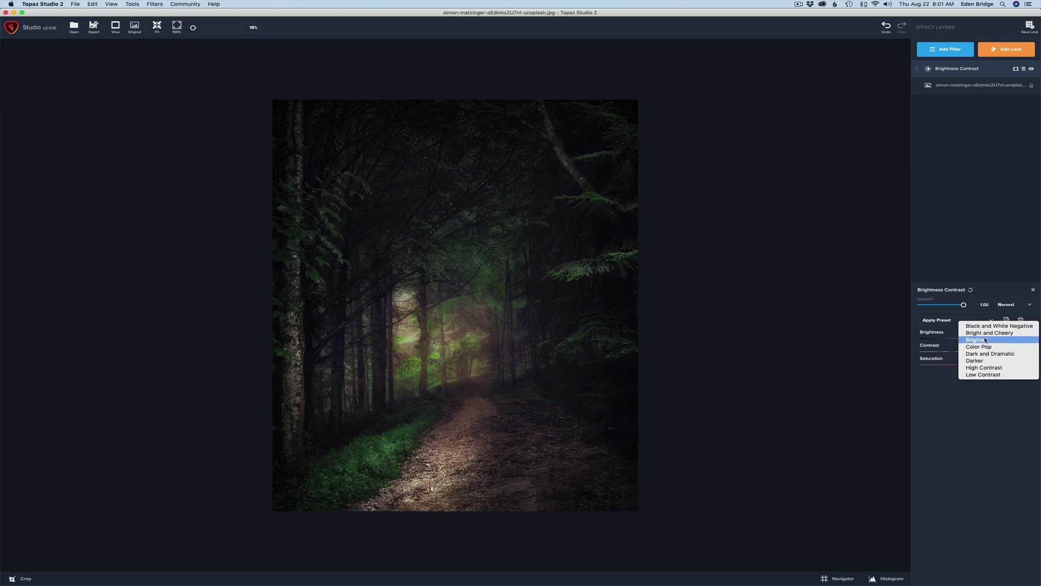
left_click(984, 340)
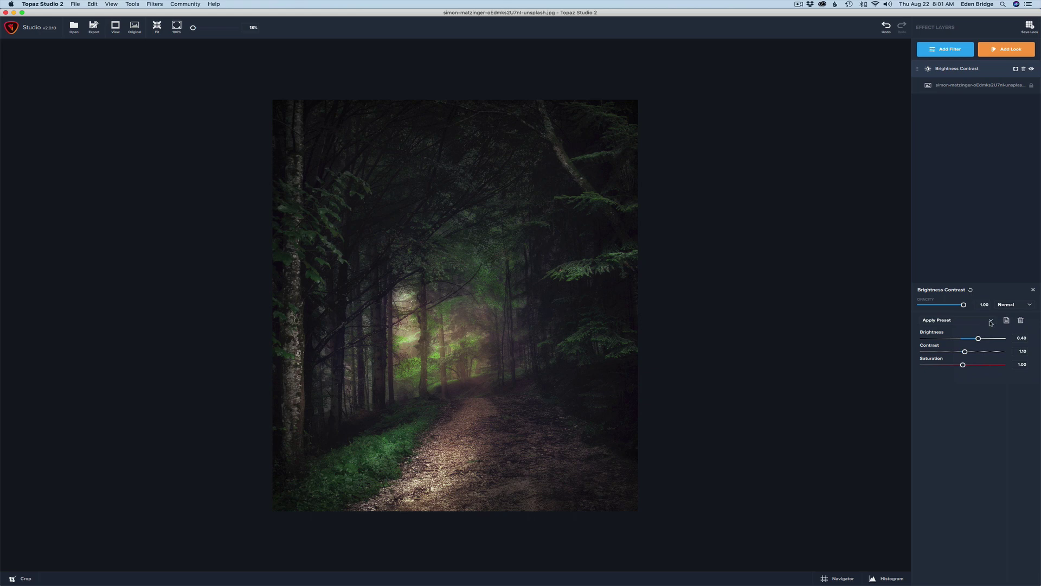
left_click(991, 321)
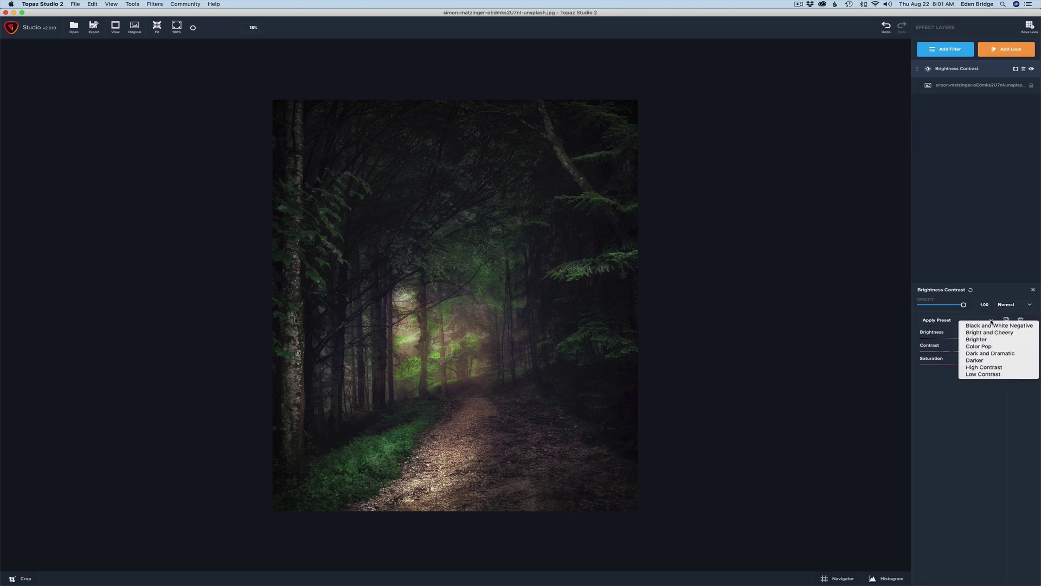
left_click(983, 347)
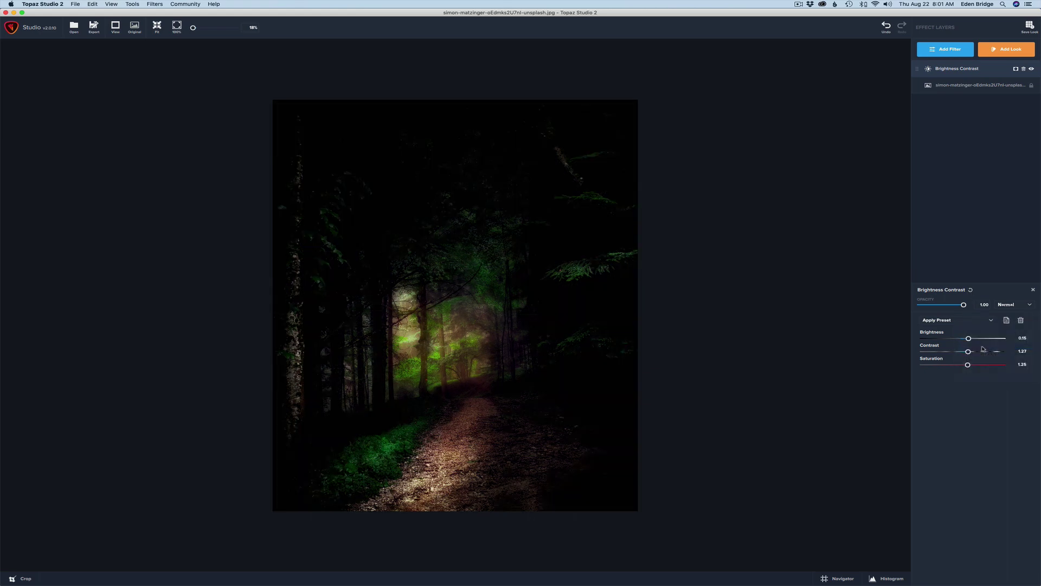
left_click(988, 320)
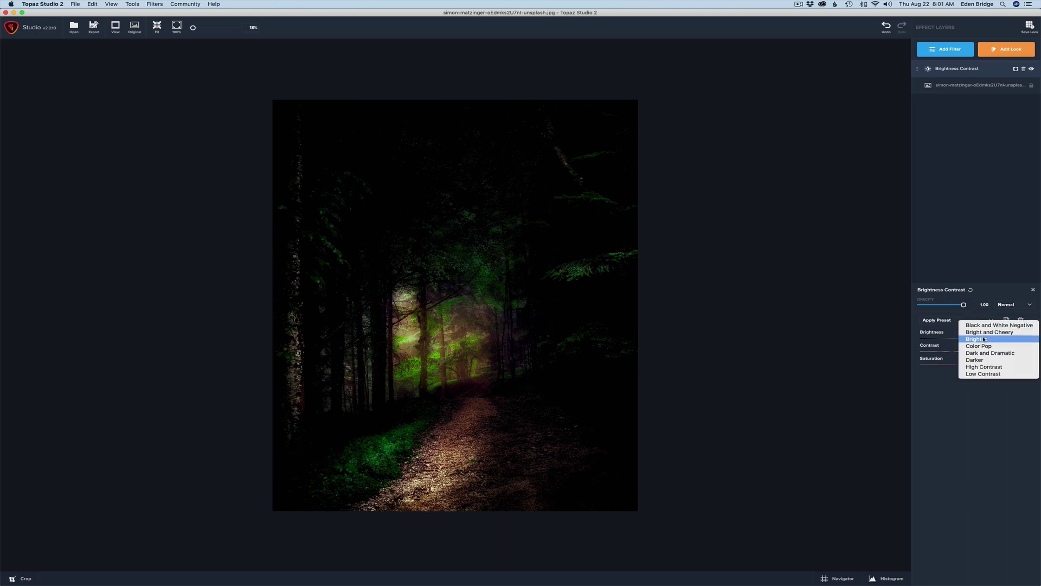
left_click(983, 340)
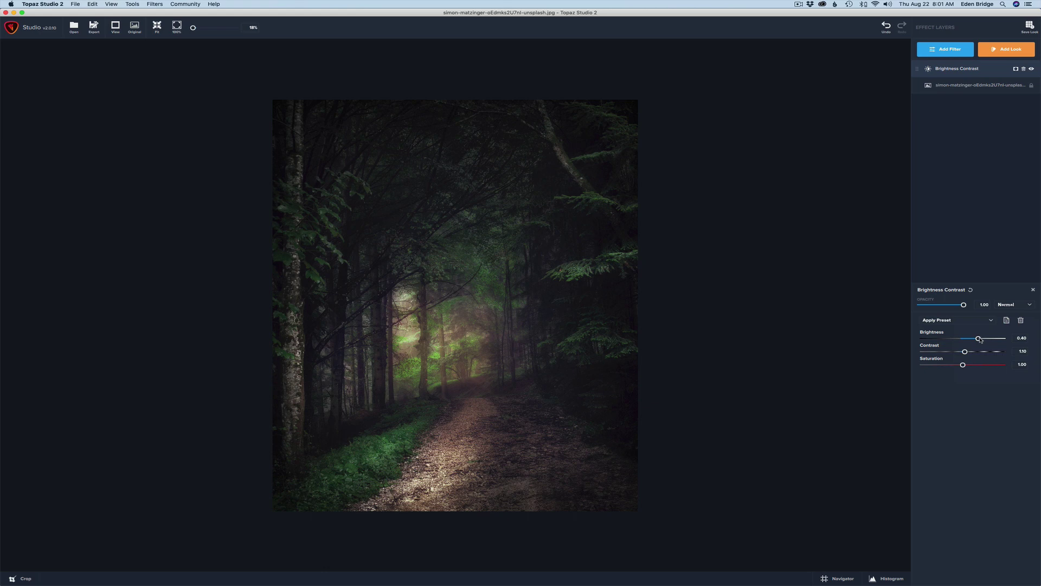
Lower brightness to 0.32 and set contrast to 1.11 on the Brightness Contrast layer.
left_click_drag(981, 340, 976, 340)
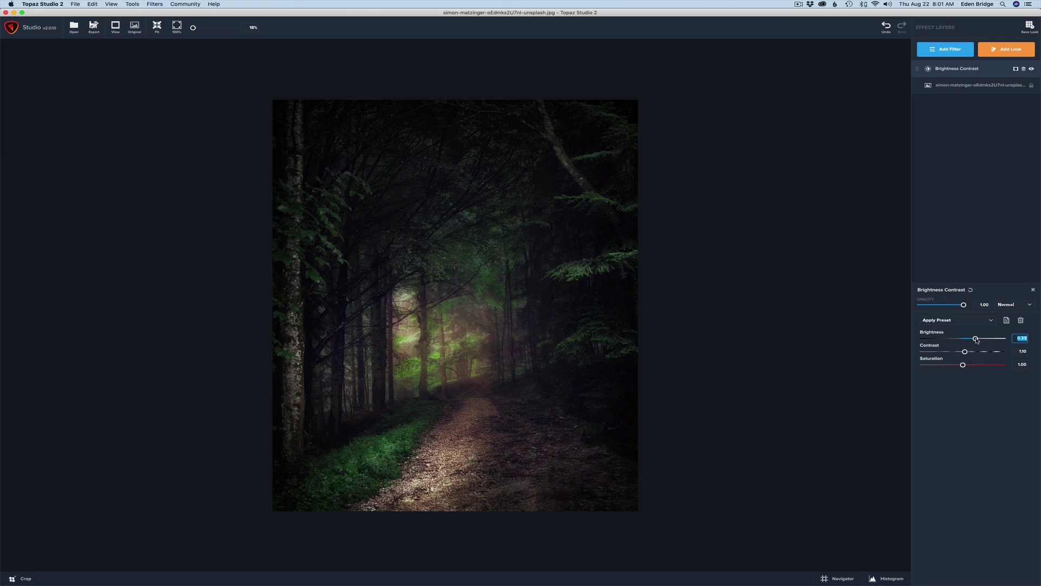
left_click_drag(976, 340, 974, 339)
left_click(966, 352)
left_click_drag(967, 353, 967, 353)
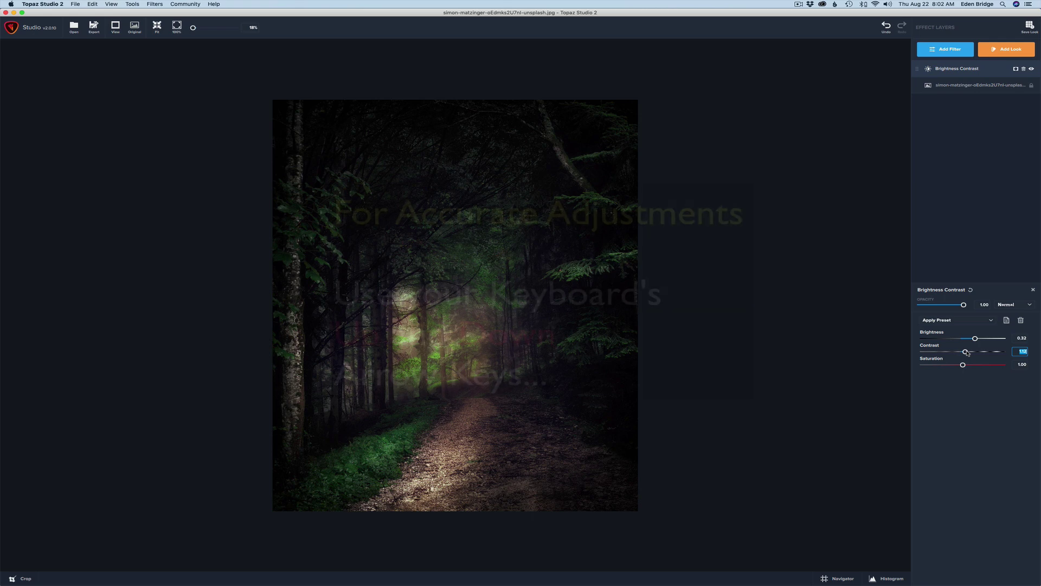
key("Up")
key("Up")
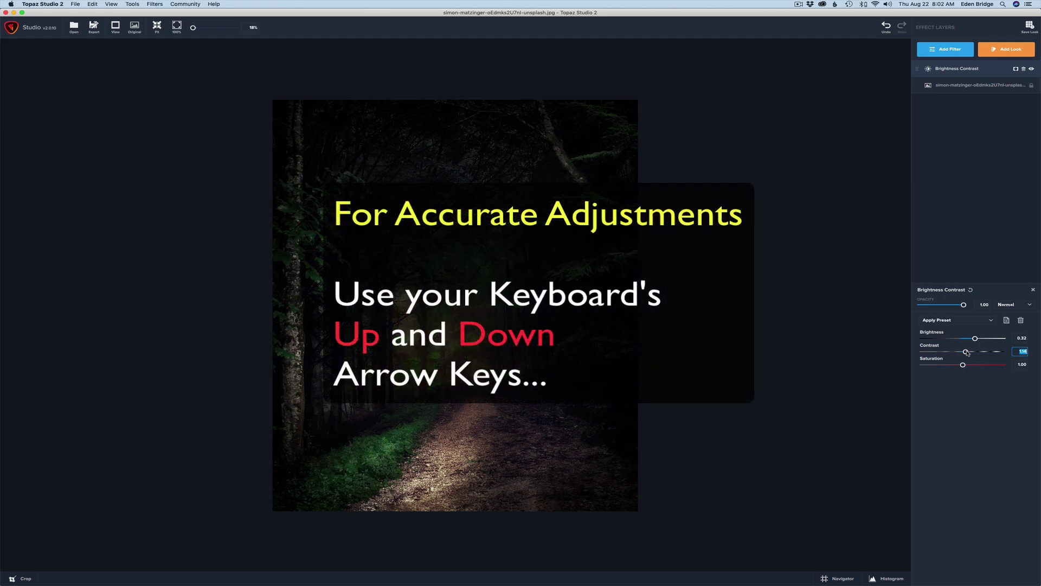
key("Down")
key("Down")
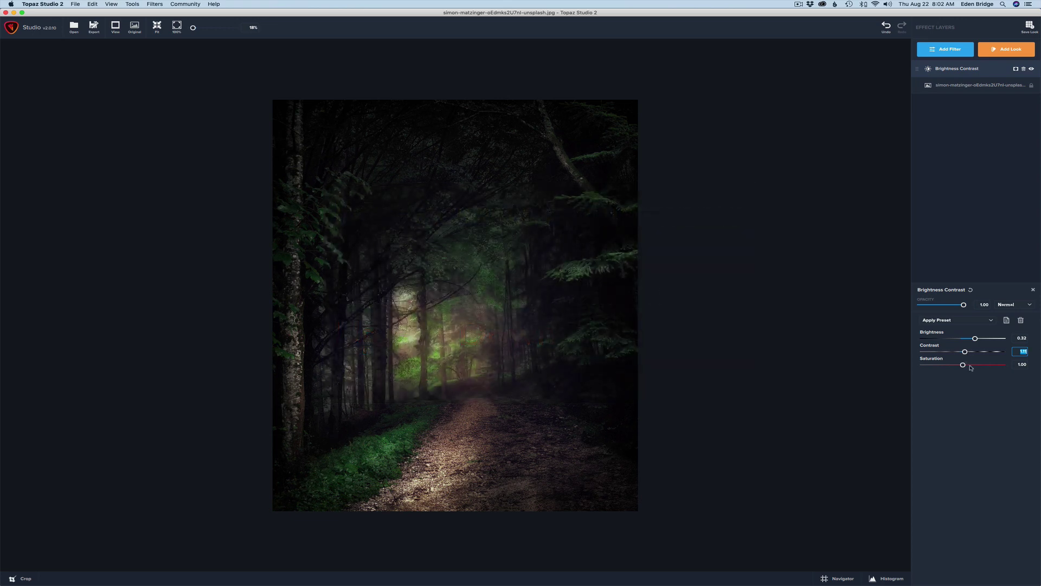
Set saturation to 1.19 and layer opacity to 0.81, comparing against the original photo.
mouse_move(963, 365)
left_mouse_down()
mouse_move(979, 365)
mouse_move(966, 365)
left_mouse_up()
key("super+a")
mouse_move(963, 306)
left_mouse_down()
mouse_move(911, 307)
mouse_move(956, 311)
left_mouse_up()
key("backslash")
key("backslash")
key("backslash")
key("backslash")
key("backslash")
key("backslash")
Add another Brightness Contrast filter above the first adjusted layer.
left_click(947, 48)
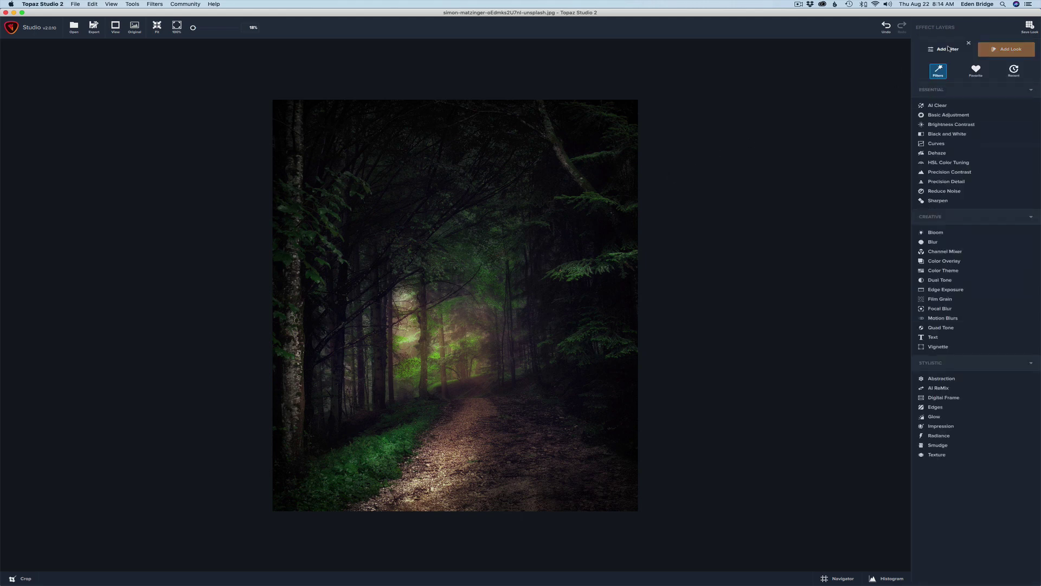
left_click(952, 124)
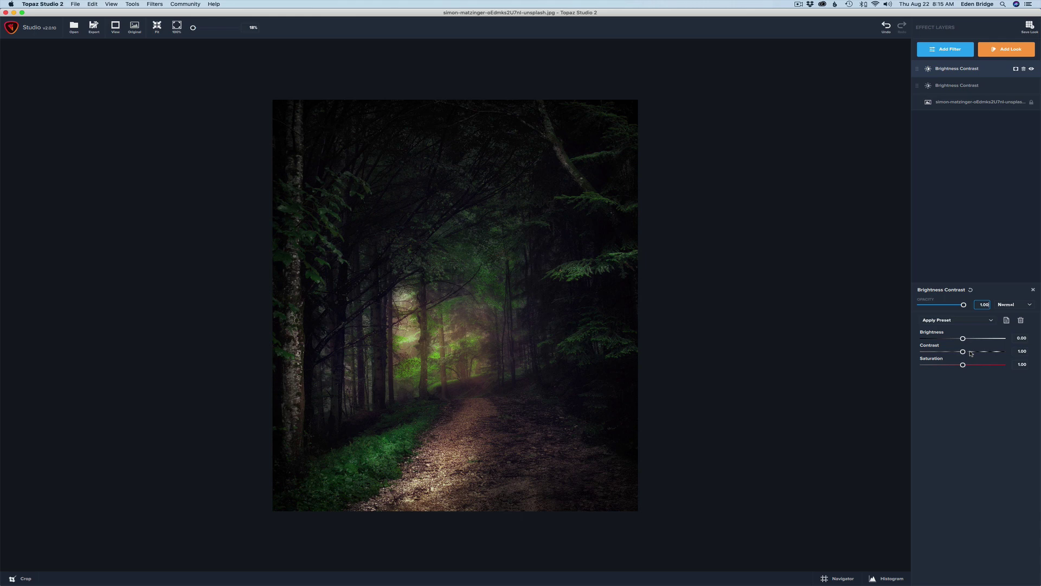
Set the top Brightness Contrast layer's blend mode to Screen.
left_click(1030, 306)
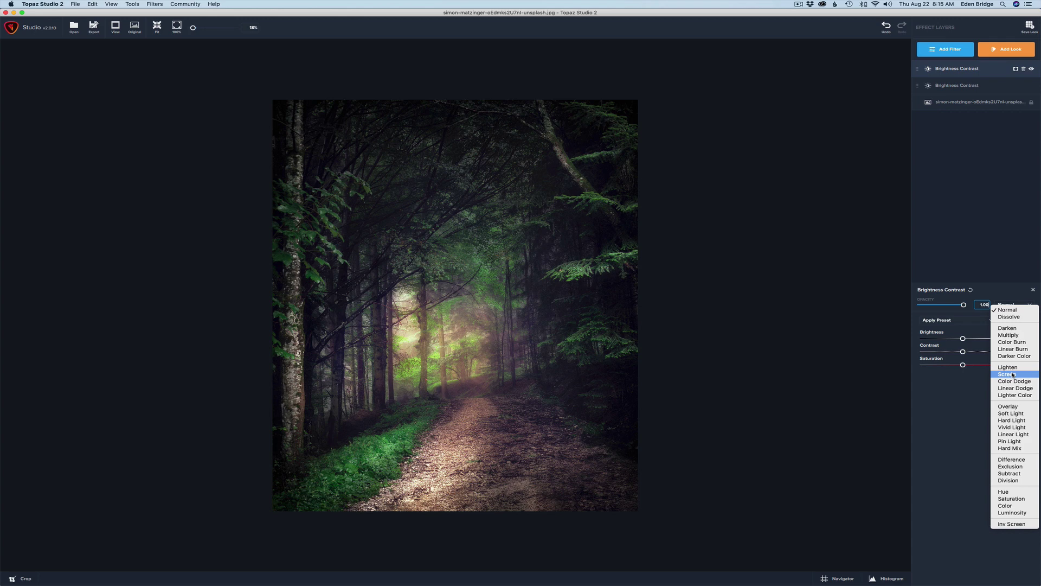
left_click(1010, 374)
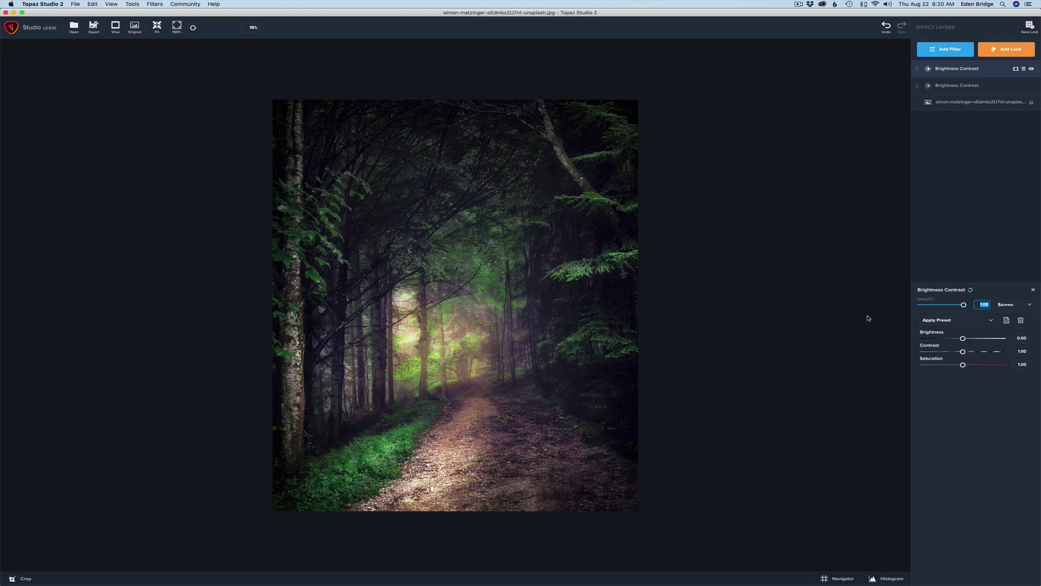
Add a fully white mask to the top Brightness Contrast Screen layer.
left_click(1016, 70)
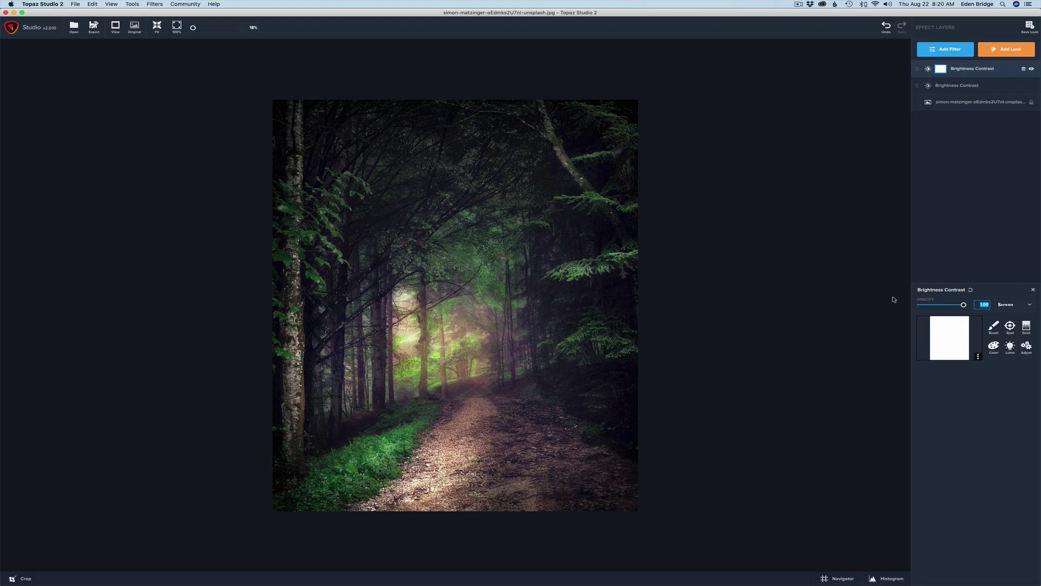
Invert the top glow layer's new mask to solid black, hiding its Screen brightening.
left_click(978, 357)
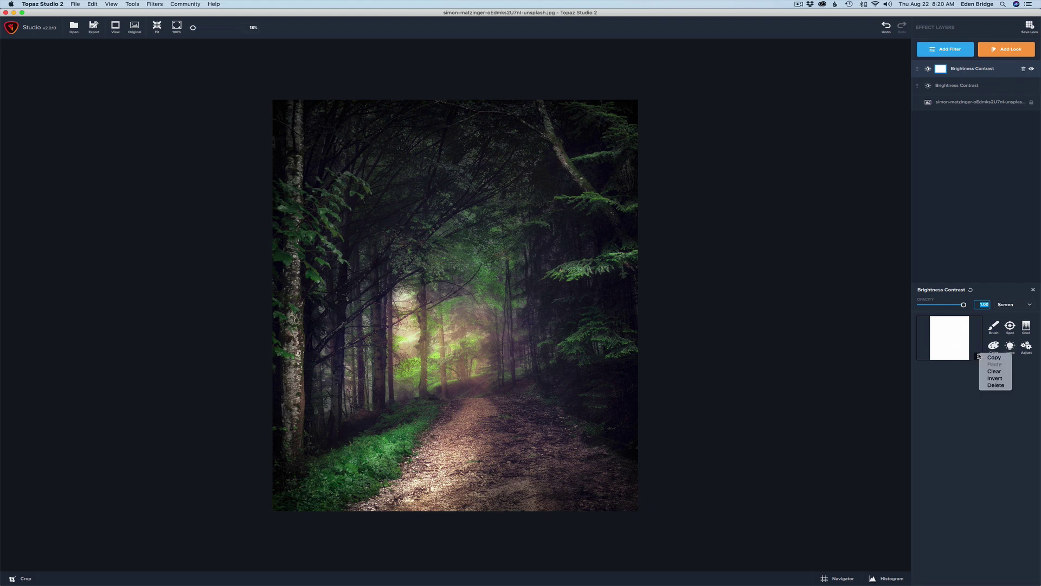
left_click(999, 379)
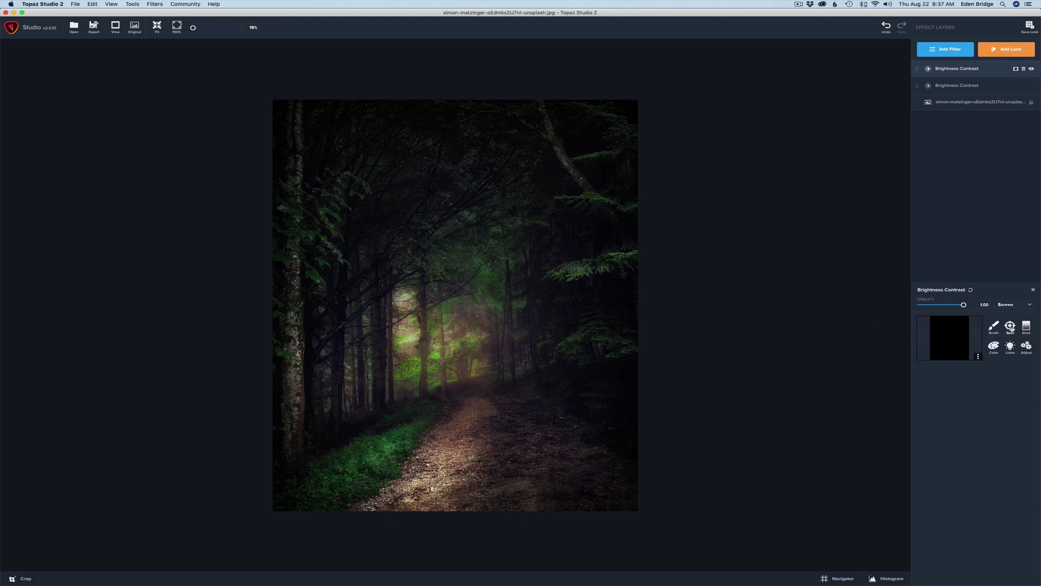
Place a rounded-square Spot mask selection over the bright light at the path's far end.
left_click(1010, 327)
left_click_drag(455, 305, 432, 340)
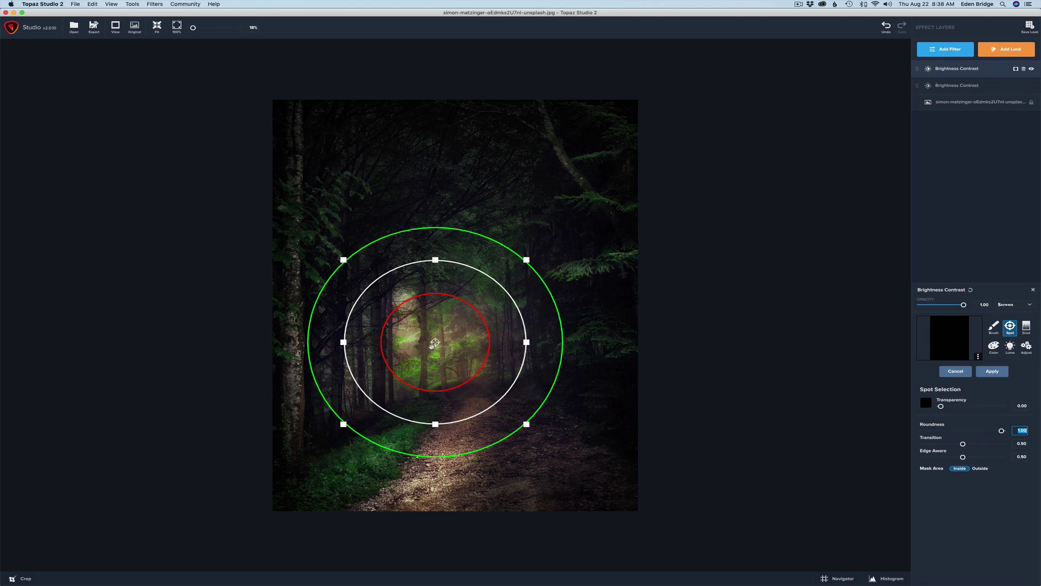
left_click_drag(435, 342, 430, 341)
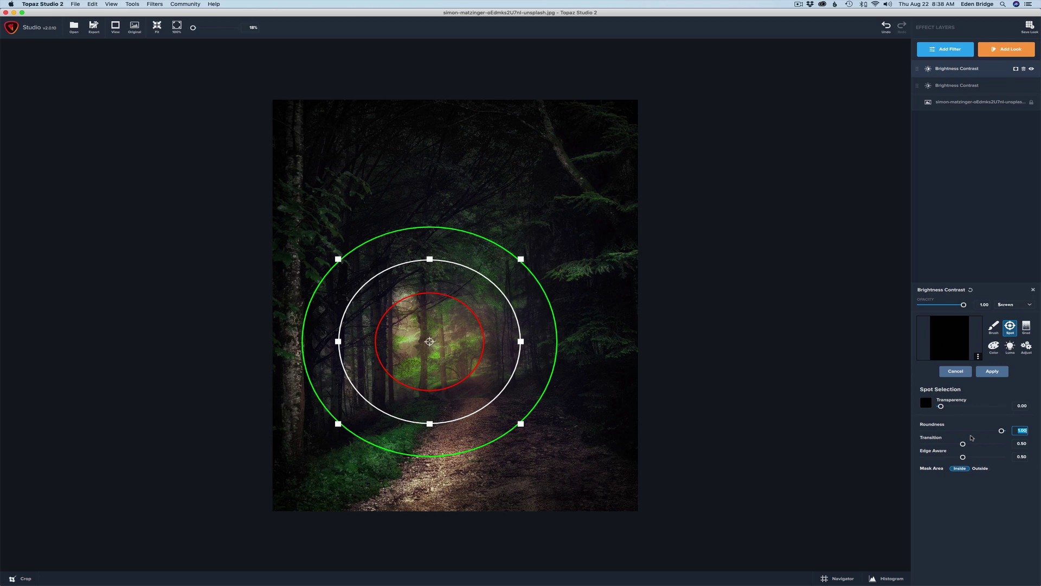
left_click(1001, 431)
left_click_drag(1002, 431, 975, 431)
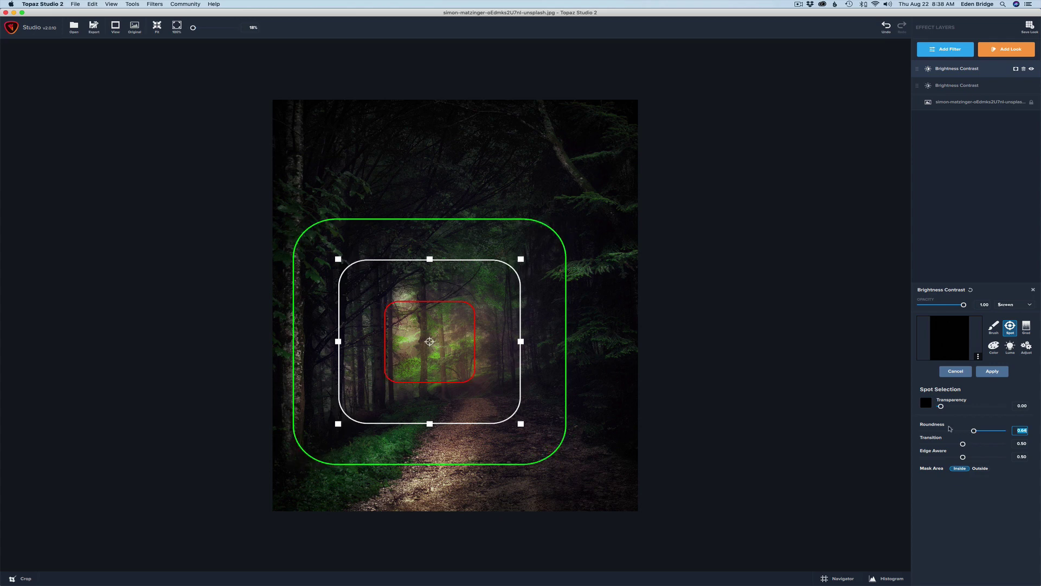
double_click(931, 426)
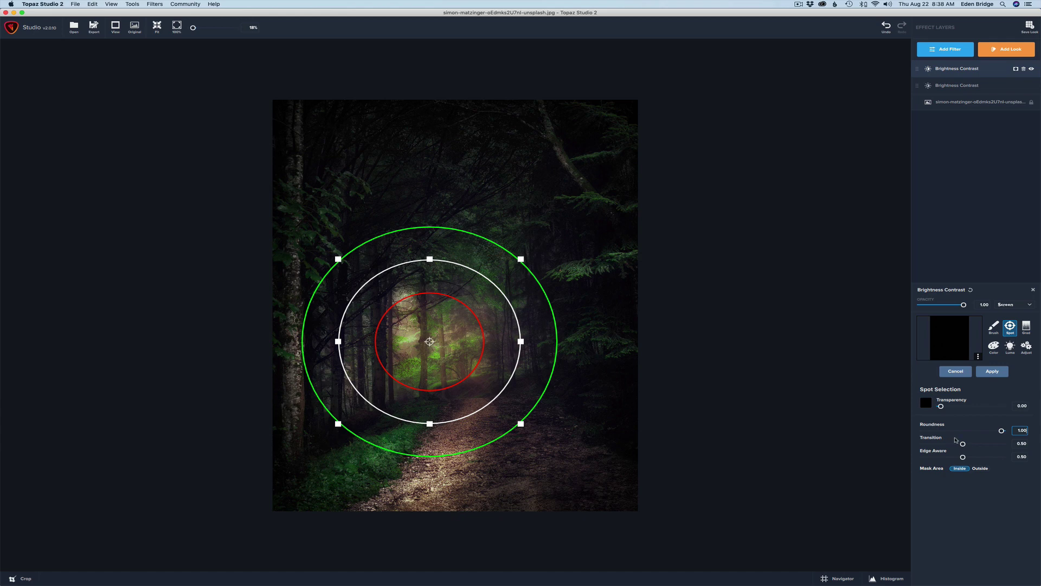
left_click_drag(963, 443, 971, 443)
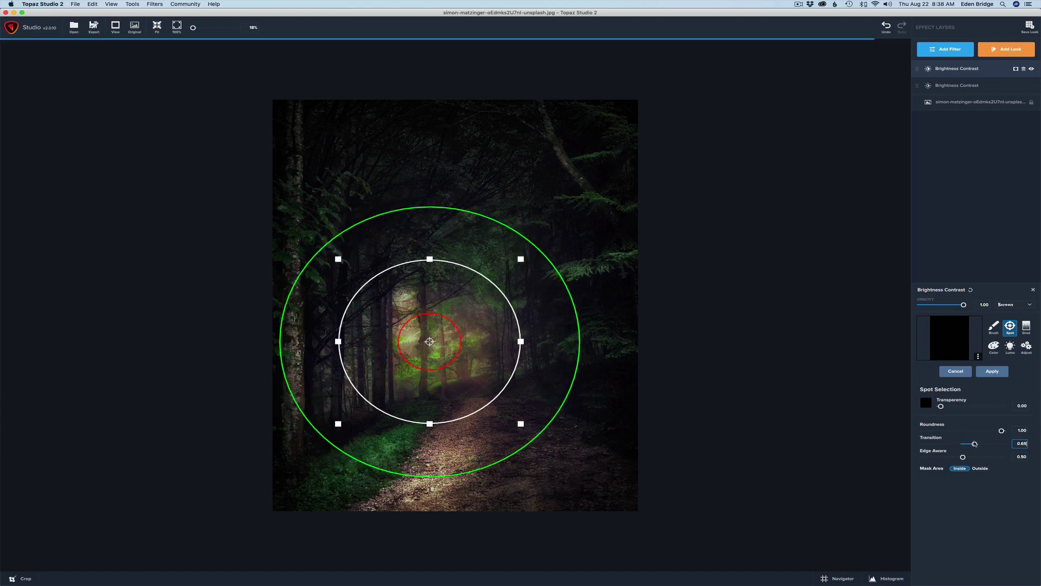
left_click_drag(975, 444, 964, 443)
double_click(933, 439)
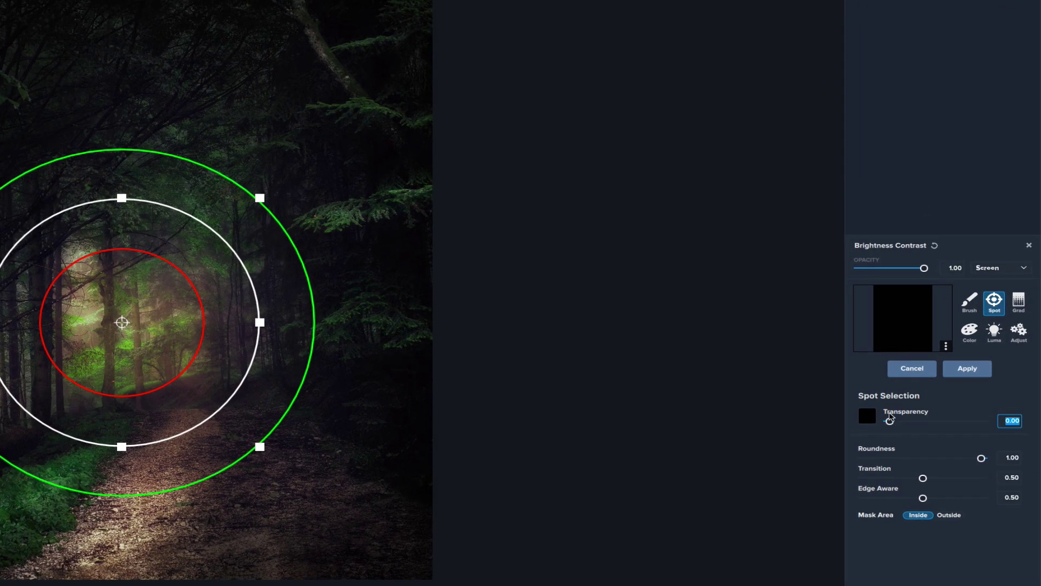
Set the spot's Edge Aware strength to 1.00 and its transparency to 0.28.
mouse_move(890, 422)
left_mouse_down()
mouse_move(922, 424)
mouse_move(906, 421)
left_mouse_up()
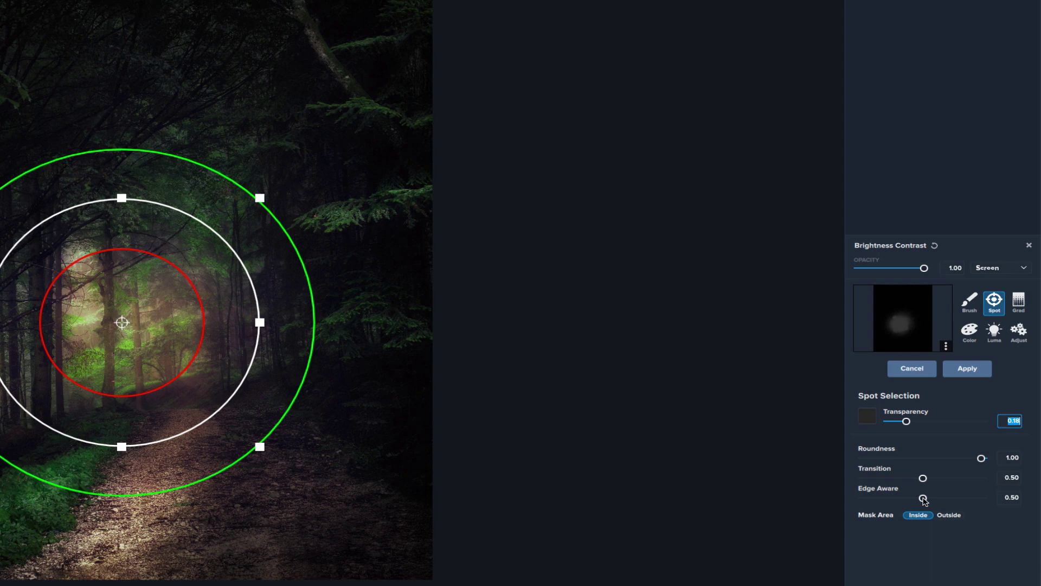
left_click_drag(924, 500, 935, 500)
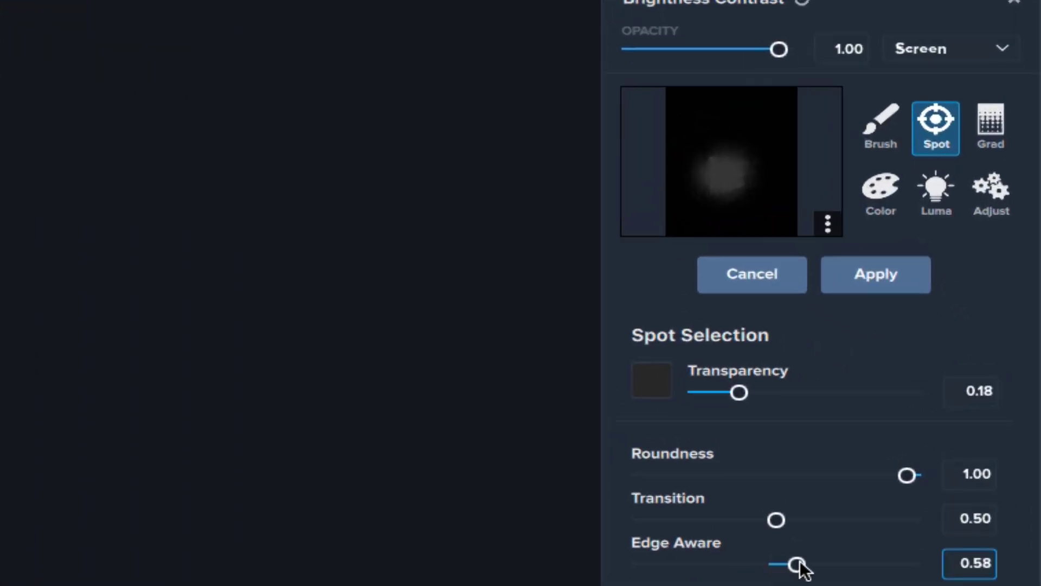
left_click_drag(800, 565, 854, 565)
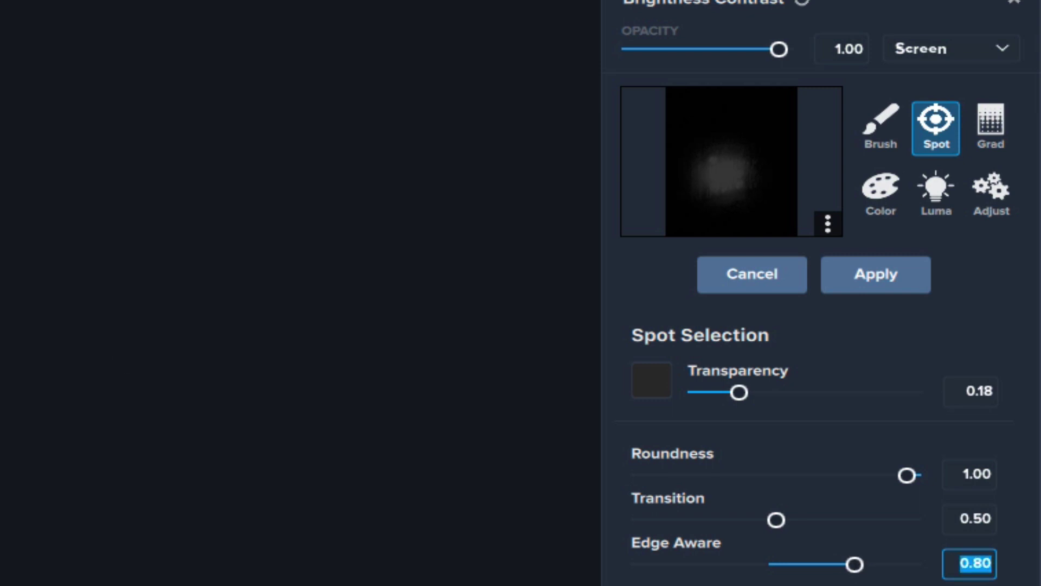
left_click_drag(855, 563, 900, 564)
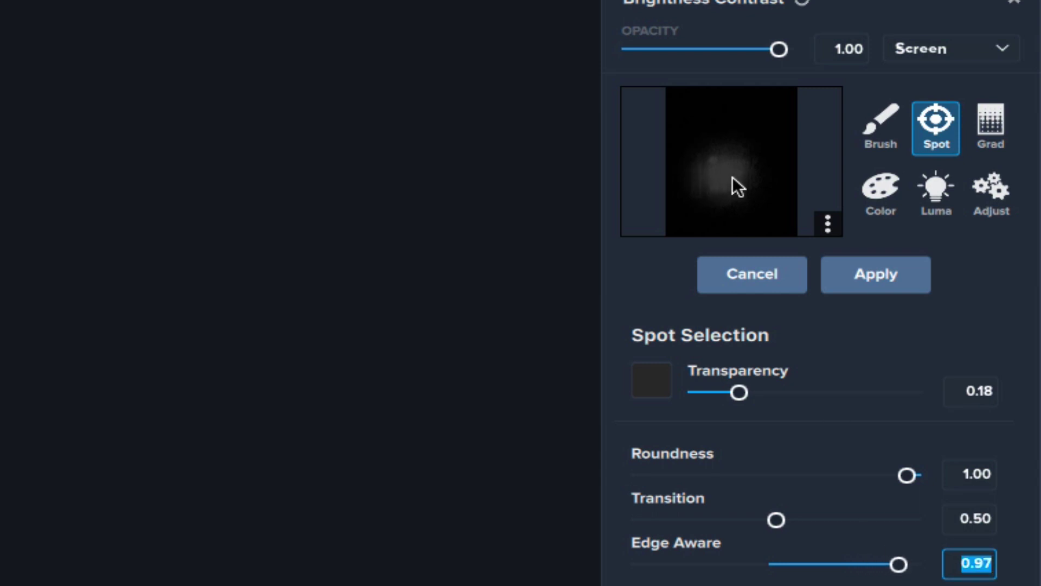
left_click_drag(898, 564, 939, 564)
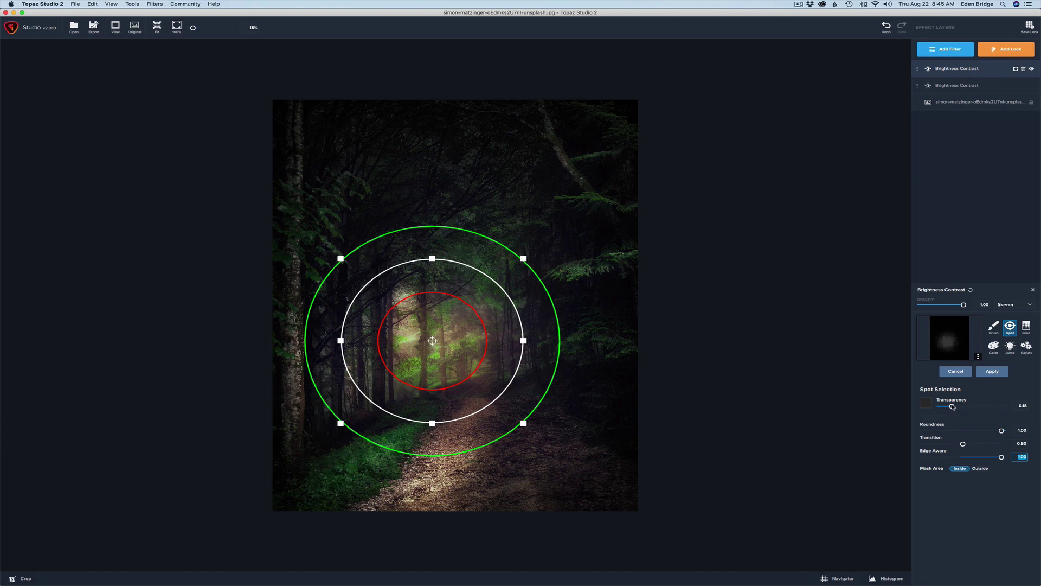
left_click_drag(952, 407, 957, 406)
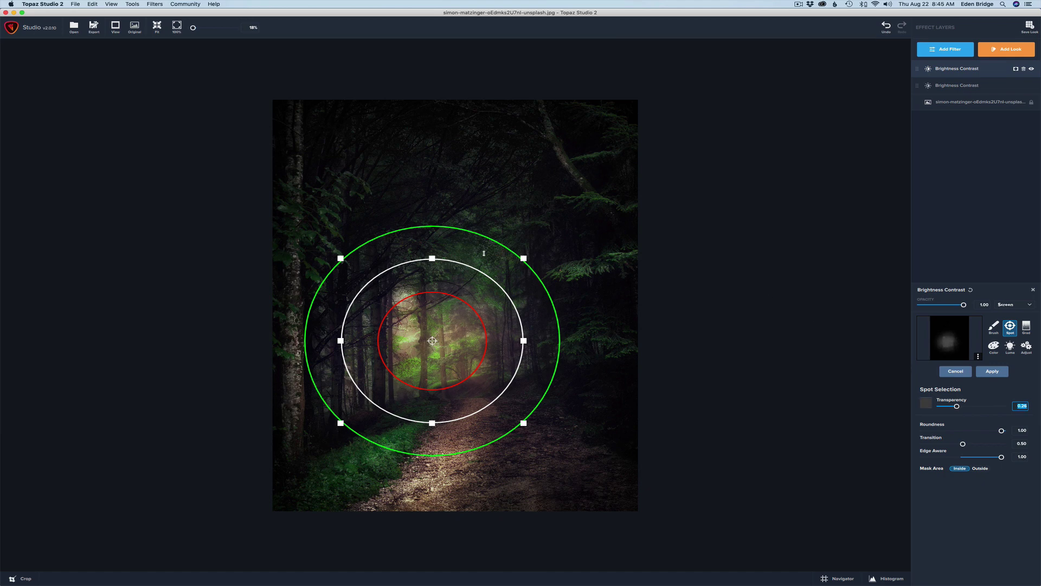
Shrink the spot slightly, move it up over the path's light, and apply it.
left_click_drag(523, 258, 507, 268)
mouse_move(425, 346)
left_mouse_down()
mouse_move(430, 333)
mouse_move(460, 424)
mouse_move(439, 338)
mouse_move(453, 427)
mouse_move(433, 343)
left_mouse_up()
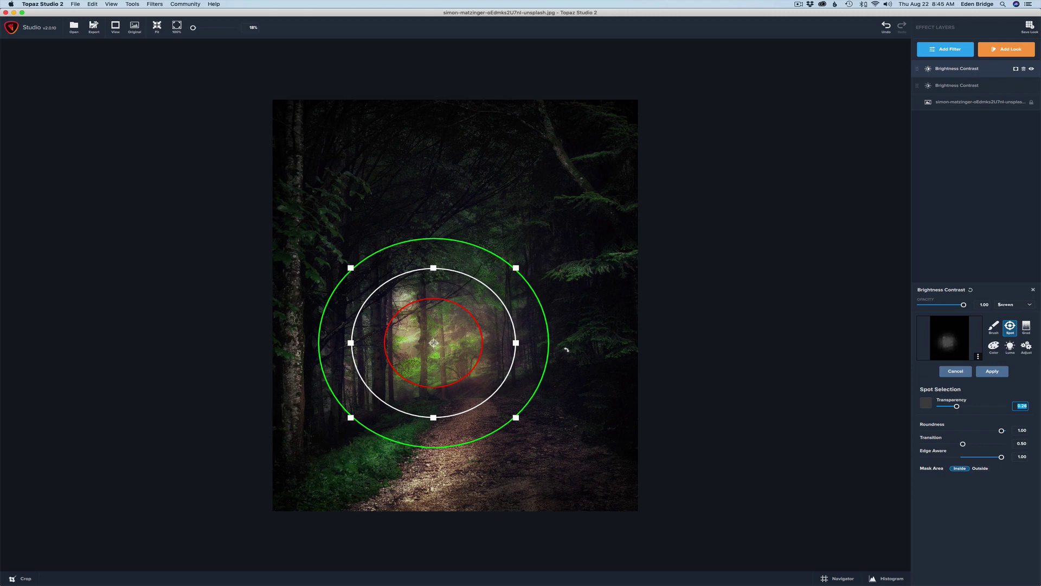
left_click(992, 373)
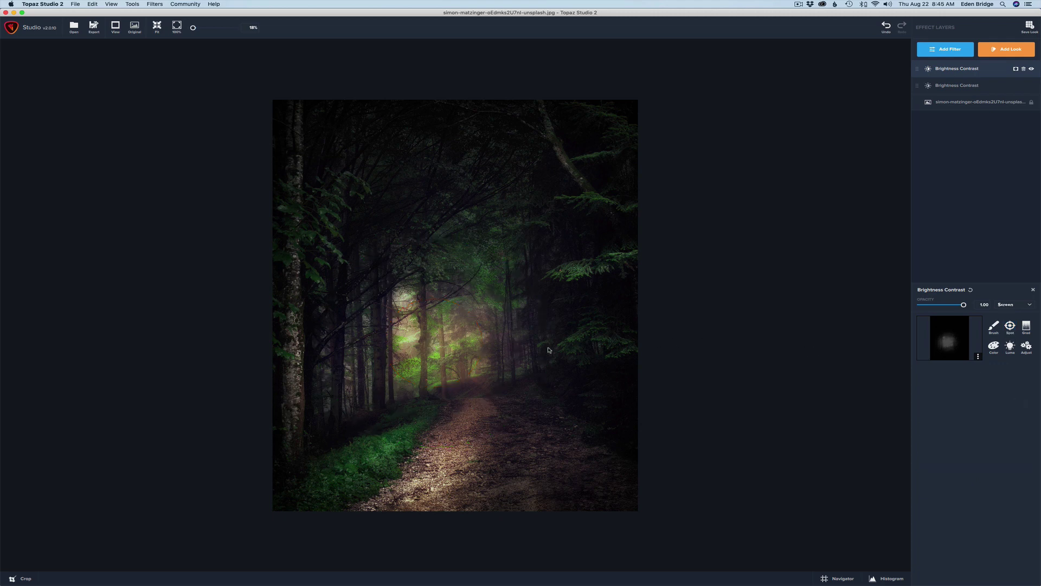
Compare the glow layer on and off, then rename the top layer 'Forest Glow'.
left_click(1032, 68)
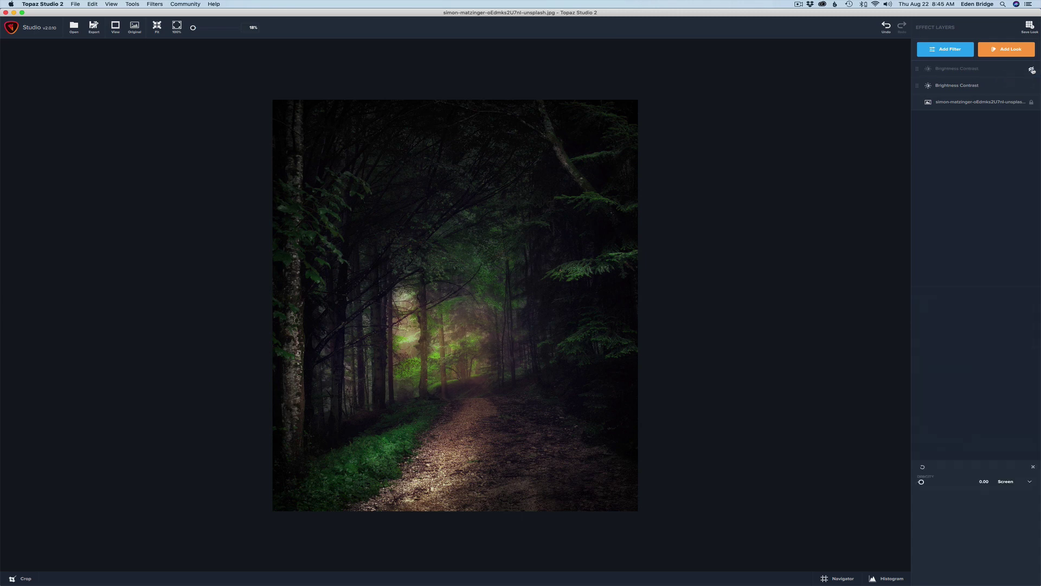
left_click(1032, 68)
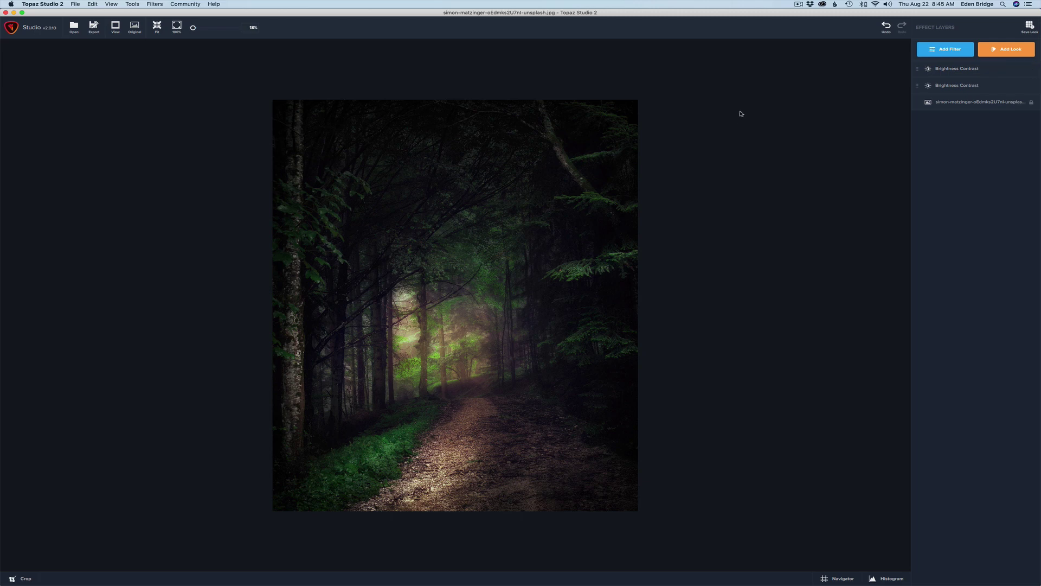
left_click(949, 70)
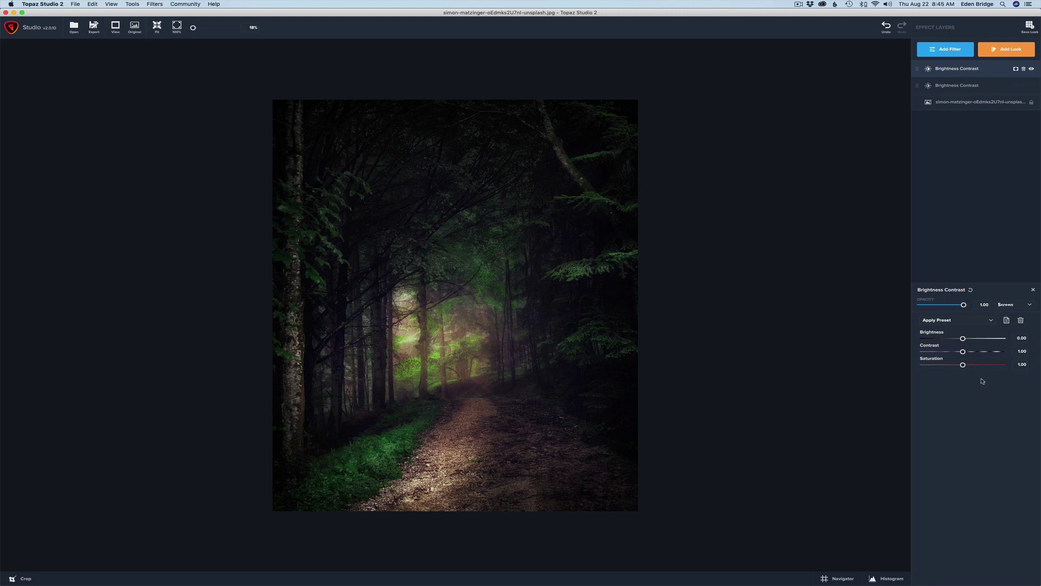
mouse_move(975, 82)
right_click(960, 70)
left_click(892, 72)
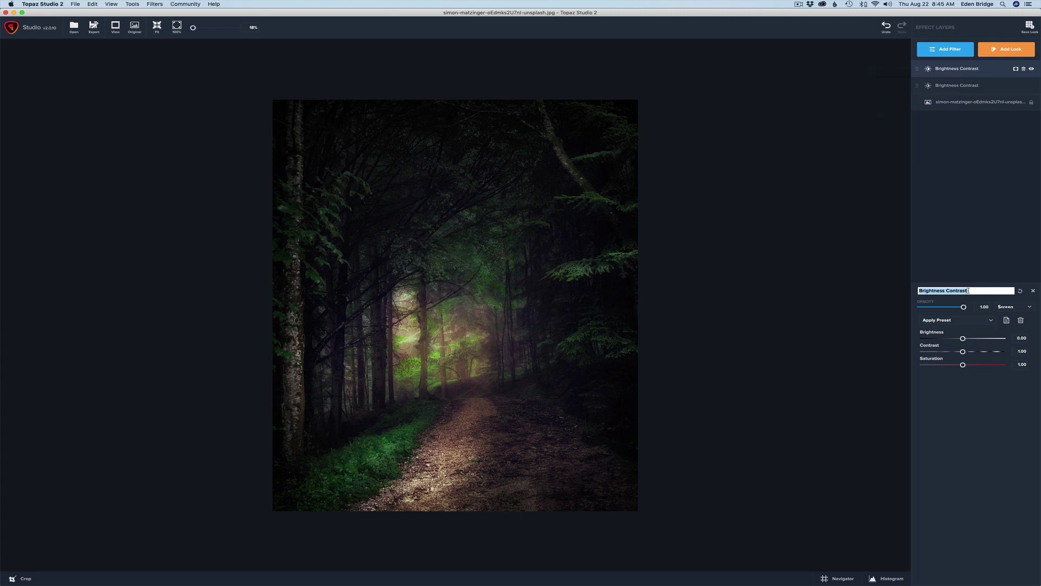
type("Forest Glow")
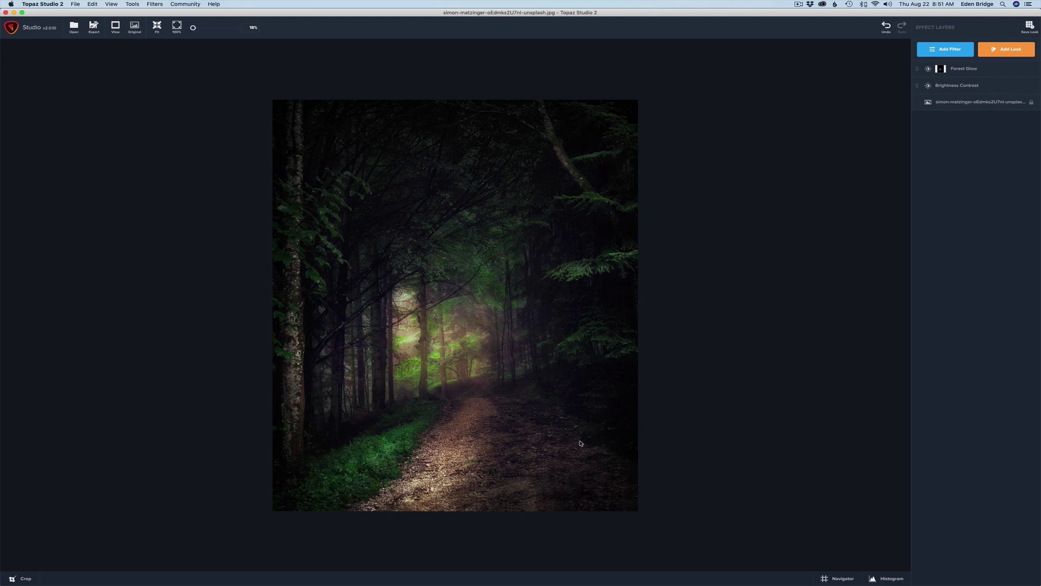
Add a third Brightness Contrast layer on top and set its blend mode to Screen.
left_click(956, 47)
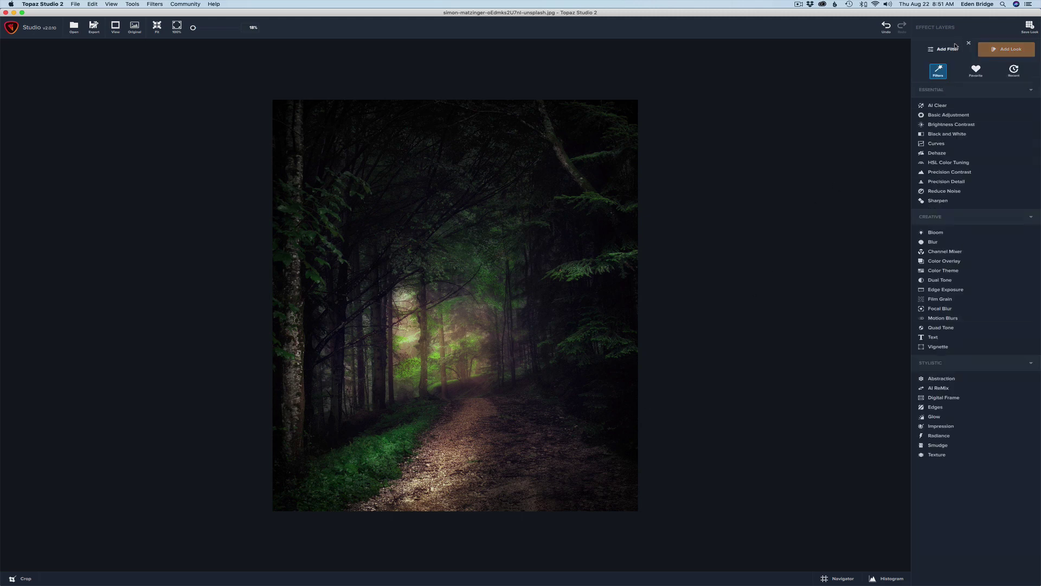
left_click(964, 125)
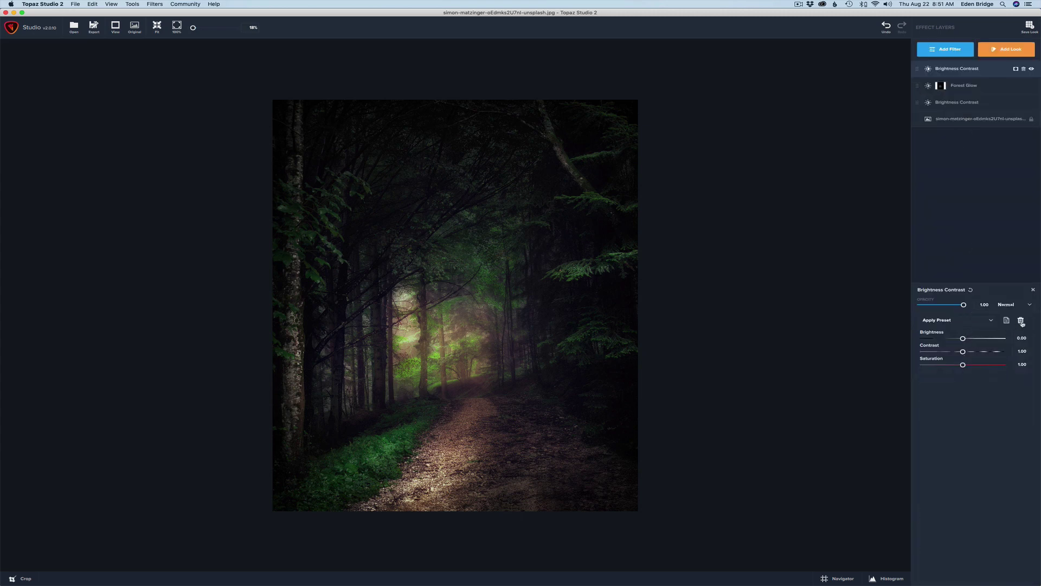
left_click(1030, 305)
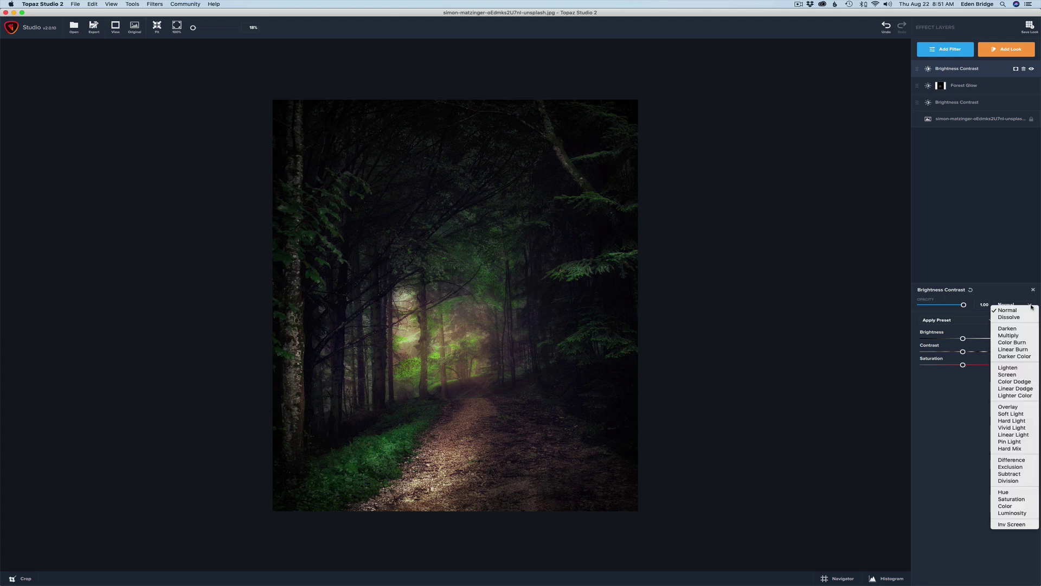
left_click(1013, 375)
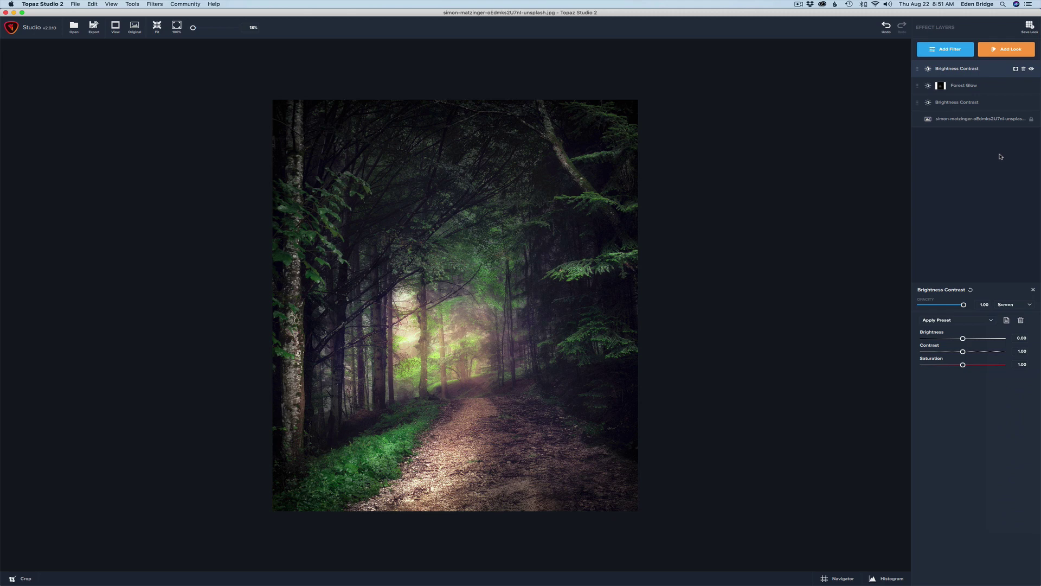
Give the new Screen layer an inverted black mask and switch to brush masking.
left_click(1016, 70)
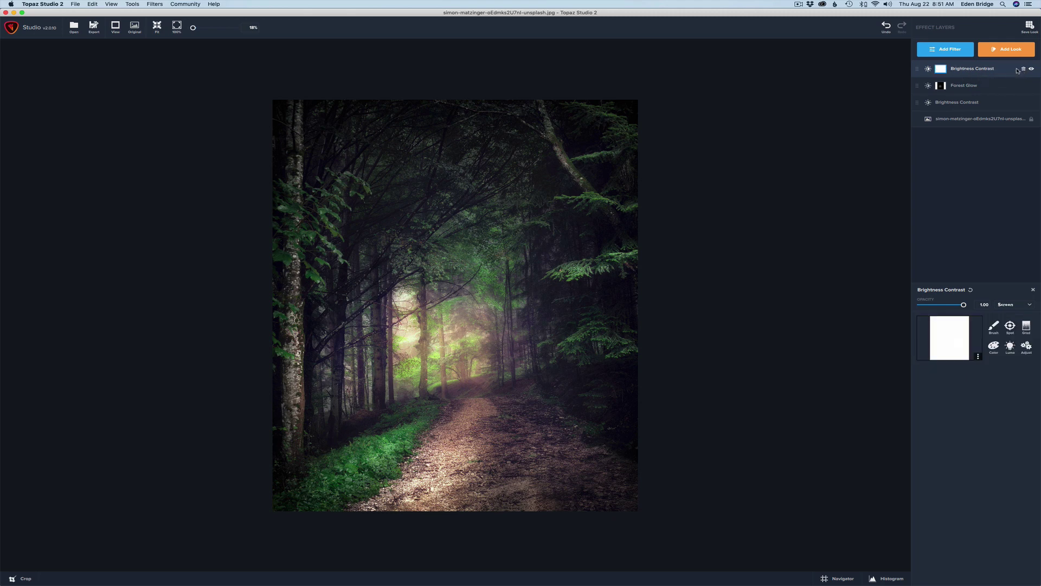
left_click(978, 357)
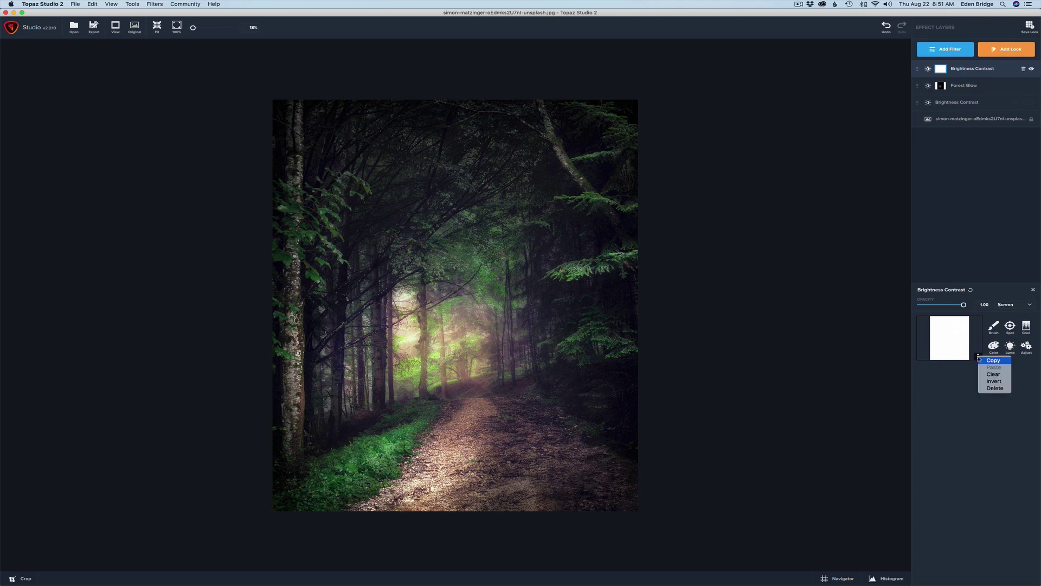
left_click(994, 381)
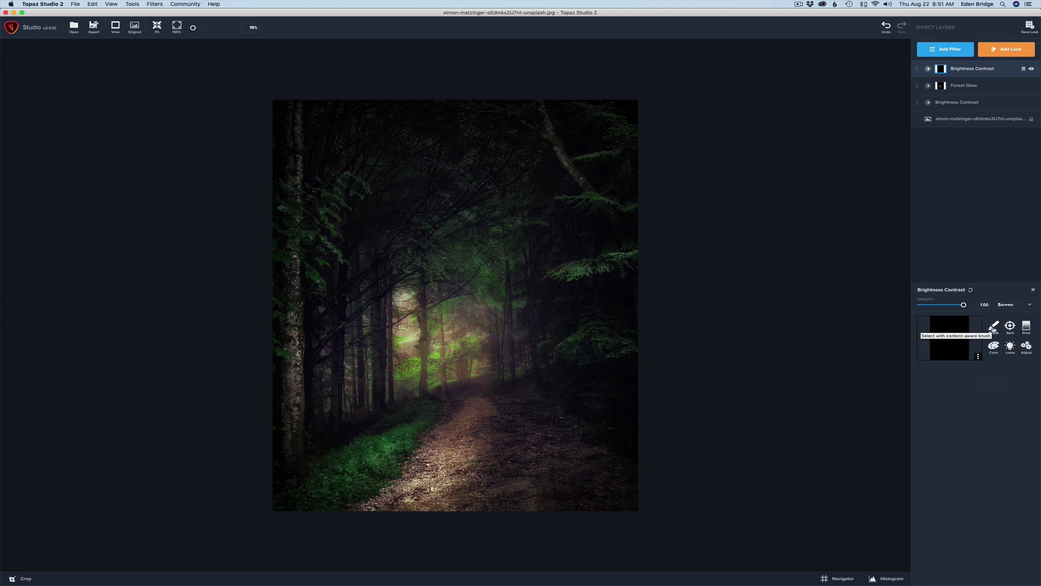
left_click(992, 328)
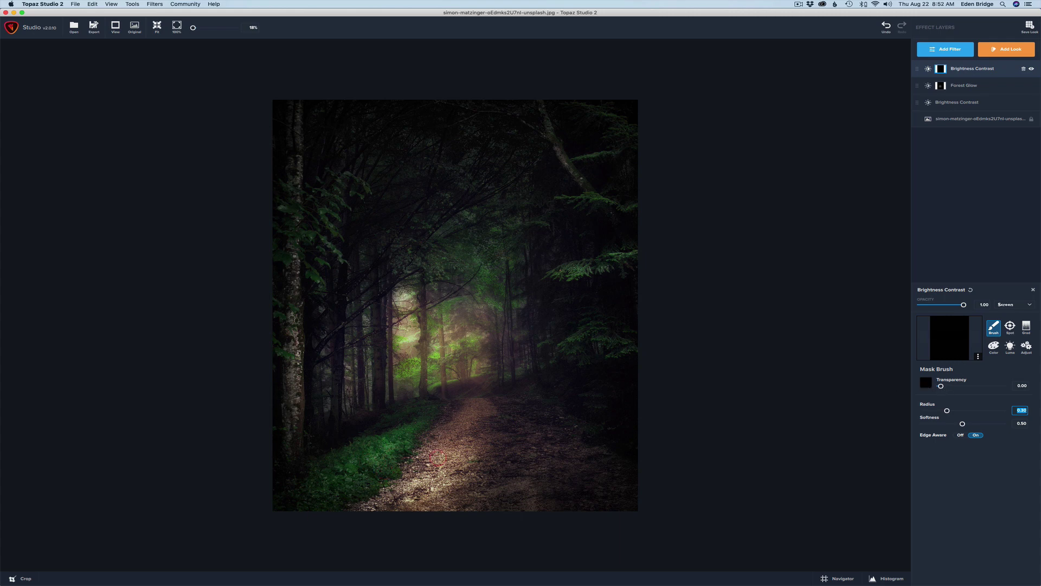
Set the mask brush transparency to a low value near 0.12.
left_click(940, 386)
left_click_drag(941, 386, 948, 387)
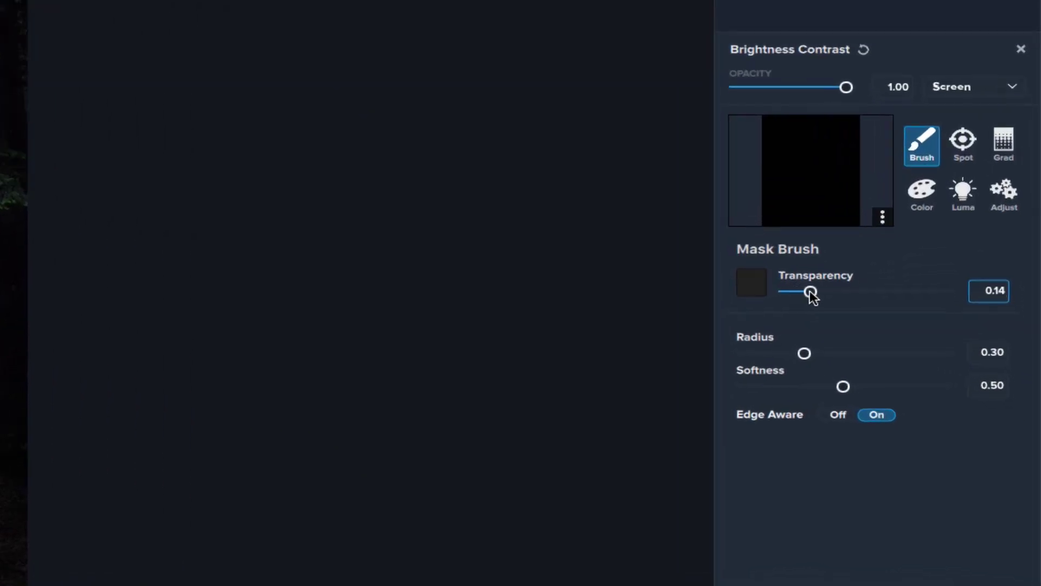
left_click_drag(811, 295, 812, 296)
left_click_drag(805, 294, 783, 310)
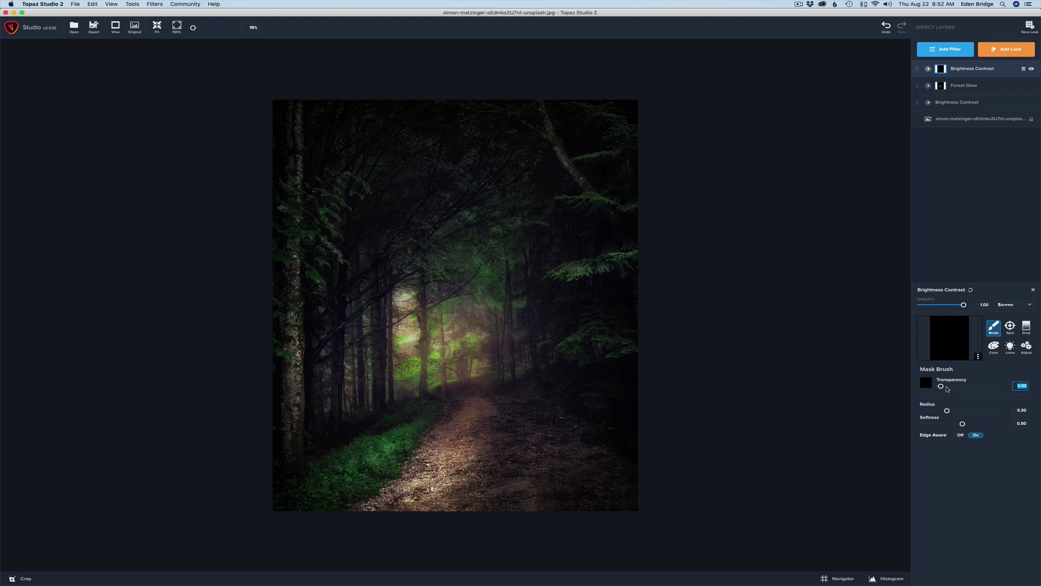
left_click_drag(941, 386, 1003, 387)
left_click_drag(1002, 386, 949, 390)
Enlarge the brush, paint a stroke down the path, then set layer opacity to 0.00.
left_click(947, 411)
left_click_drag(947, 411, 952, 411)
mouse_move(467, 423)
left_mouse_down()
mouse_move(396, 496)
mouse_move(444, 485)
mouse_move(469, 458)
left_mouse_up()
left_click_drag(964, 305, 882, 310)
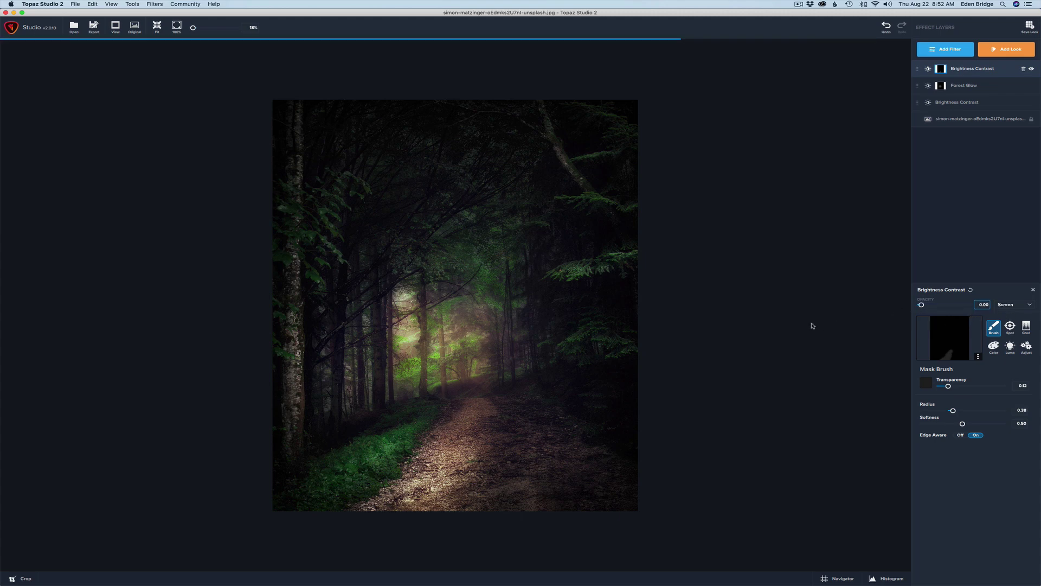
Undo and redo repeatedly to compare the photo with and without the glow stroke.
key("super+z")
key("super+shift+z")
key("super+z")
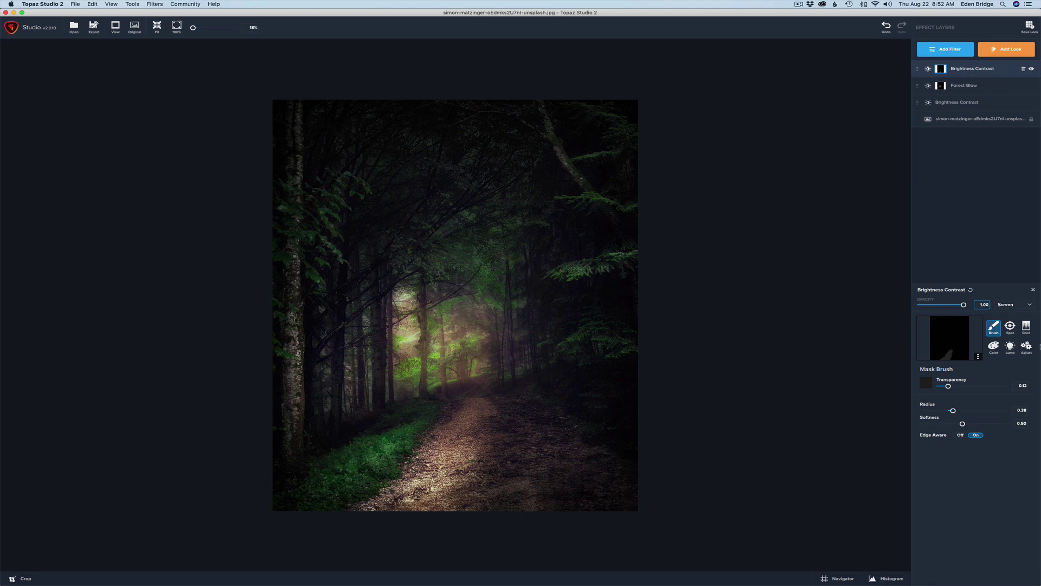
key("super+shift+z")
key("super+z")
With brush transparency 0.09, paint glow onto the grass and the path's right side.
left_click(948, 386)
left_click_drag(948, 387, 947, 387)
left_click_drag(412, 439, 329, 485)
mouse_move(529, 442)
left_mouse_down()
mouse_move(528, 465)
mouse_move(564, 461)
mouse_move(525, 496)
left_mouse_up()
mouse_move(473, 415)
left_mouse_down()
mouse_move(471, 399)
mouse_move(472, 437)
left_mouse_up()
Set the top glow layer's opacity to 0.80.
left_click_drag(963, 305, 850, 308)
left_click_drag(779, 327, 955, 344)
key("super+a")
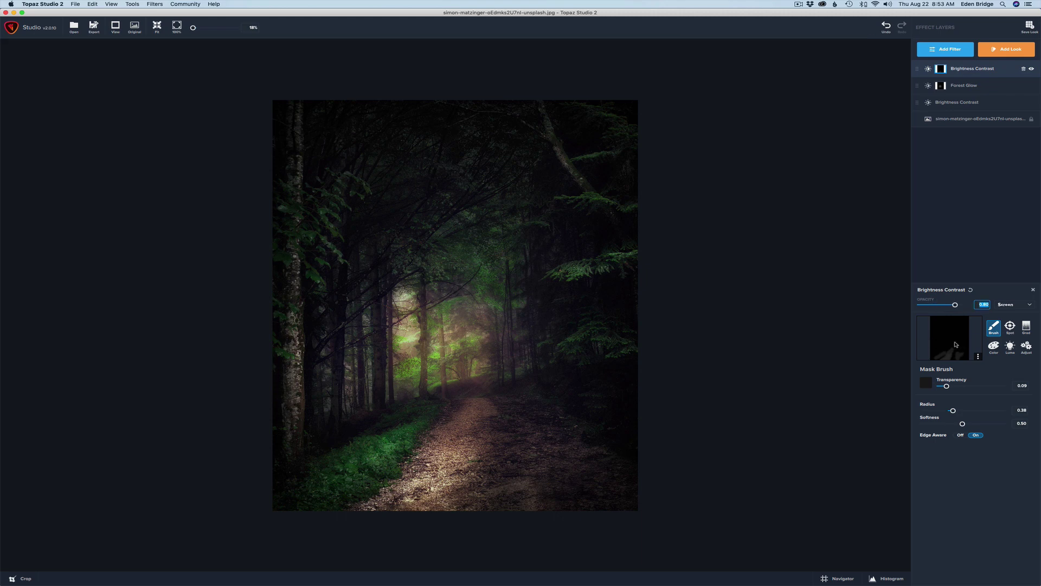
Rename the top Brightness Contrast glow layer to 'Light on Road'.
left_click(1031, 70)
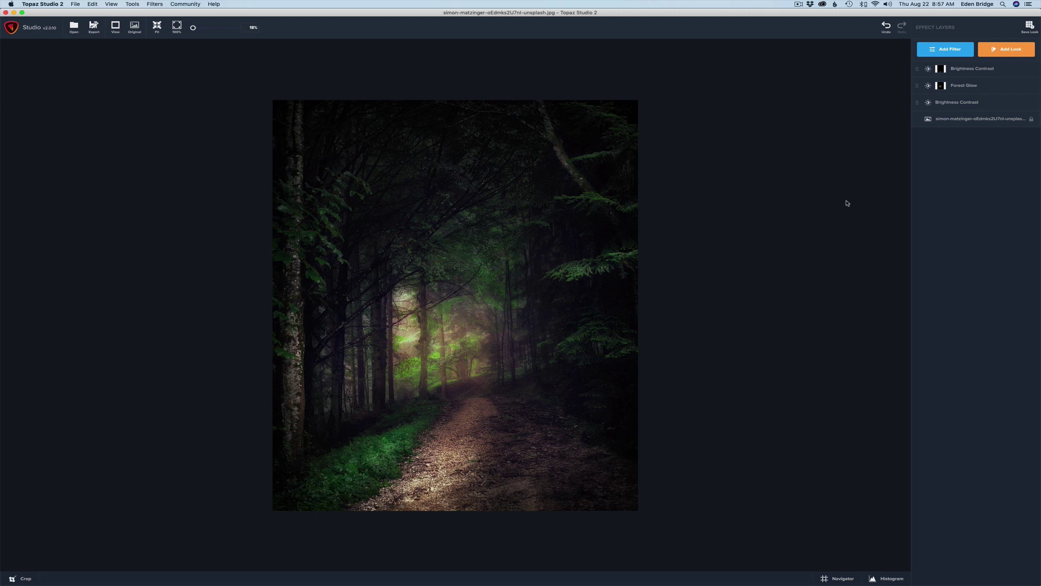
left_click(976, 70)
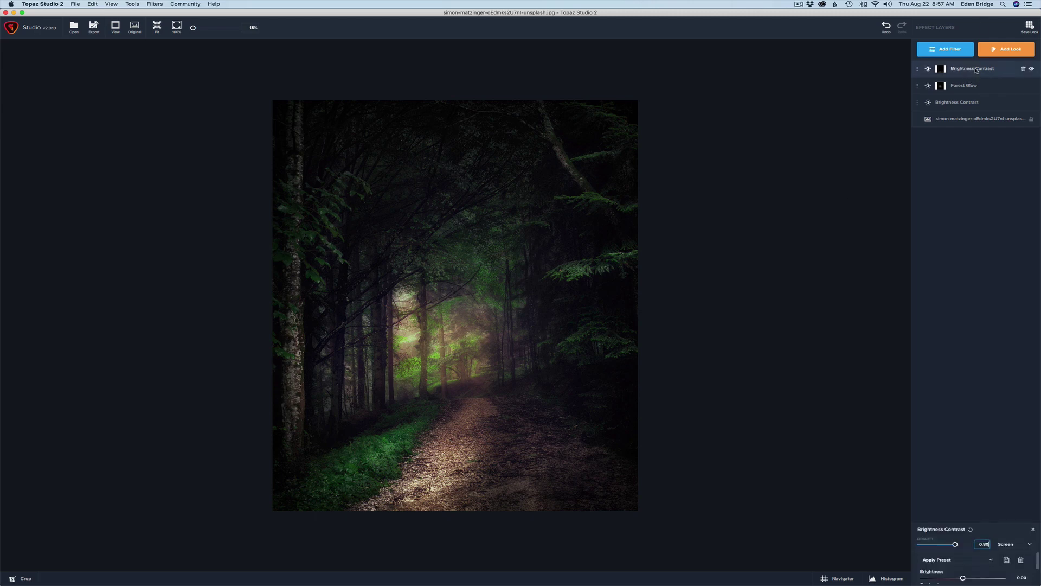
right_click(976, 70)
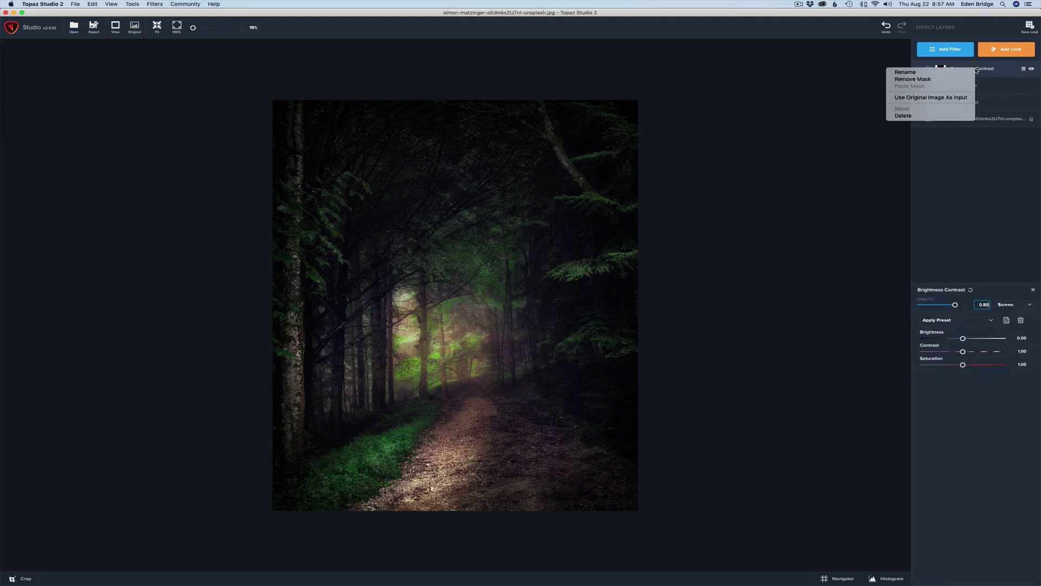
left_click(925, 73)
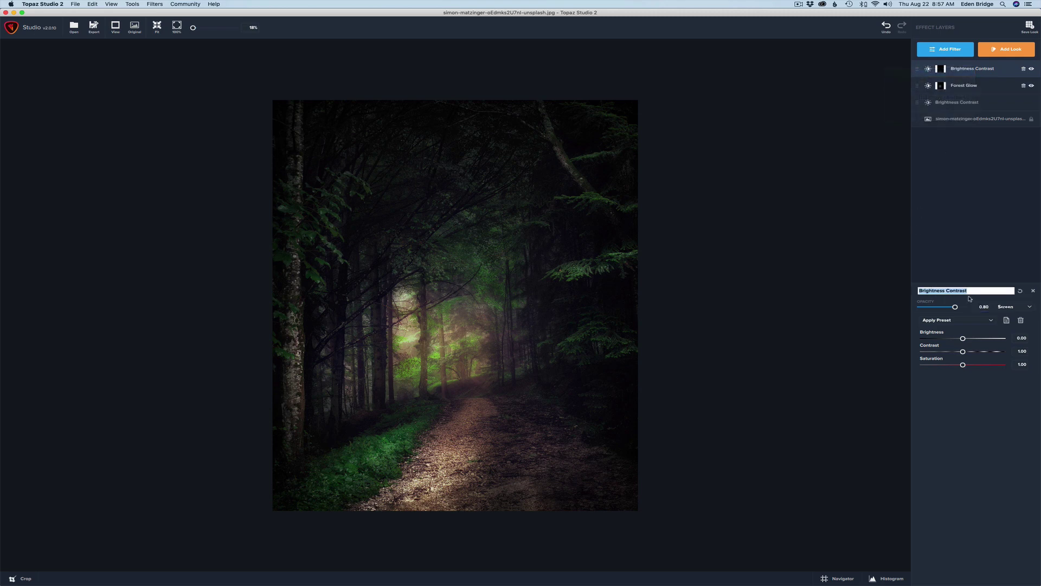
type("Light on Road")
key("Return")
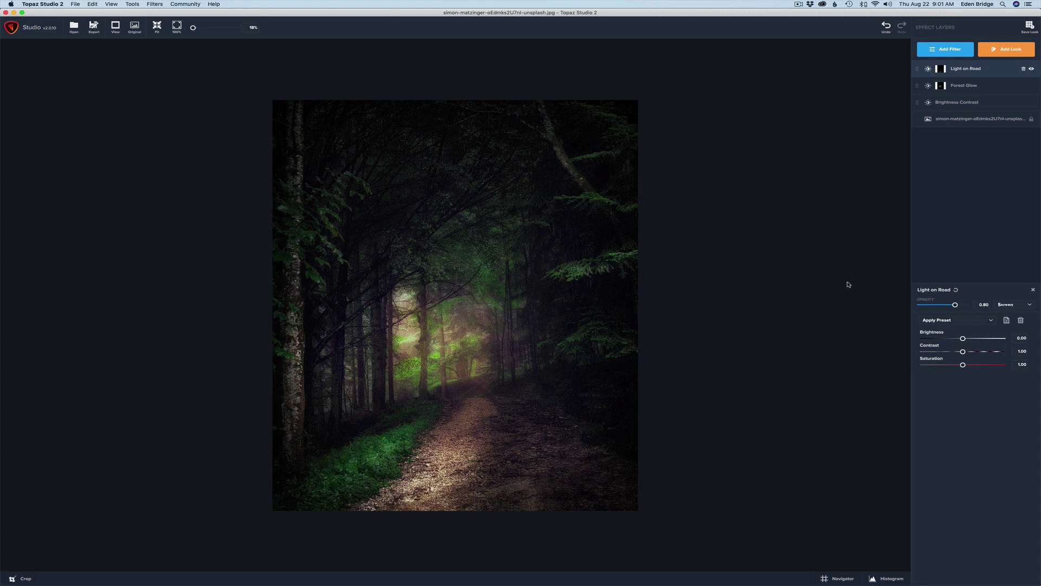
Add a Curves filter layer from the Essential list above Light on Road.
left_click(950, 52)
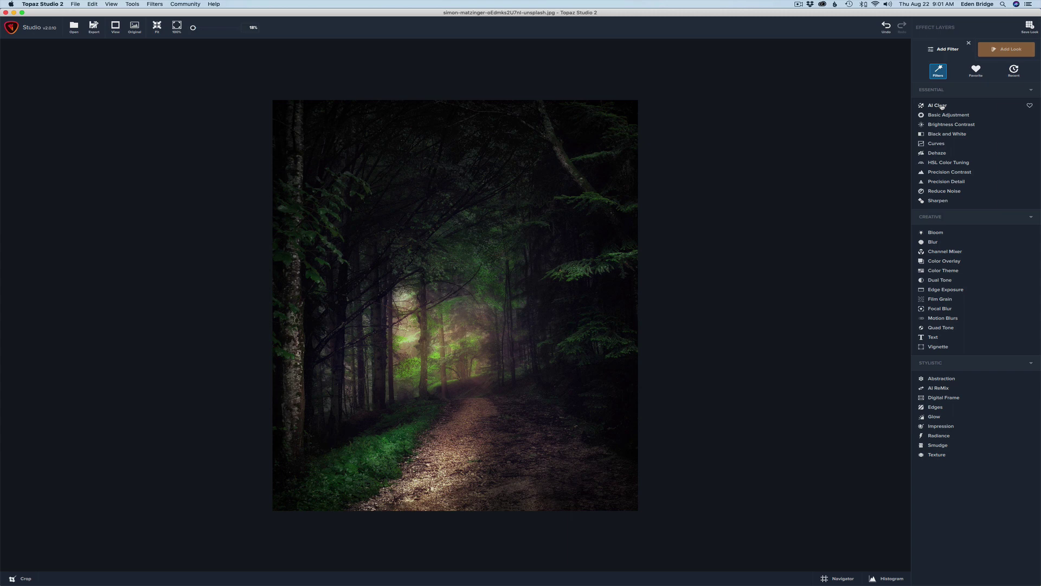
left_click(936, 143)
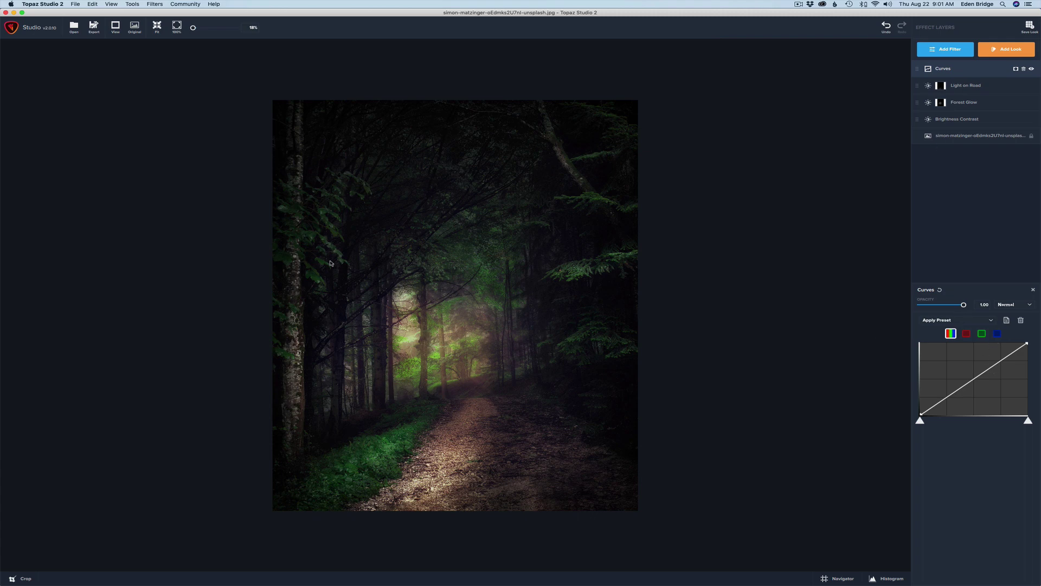
Set the Curves layer's blend mode to Multiply and give it an inverted mask.
left_click(1029, 305)
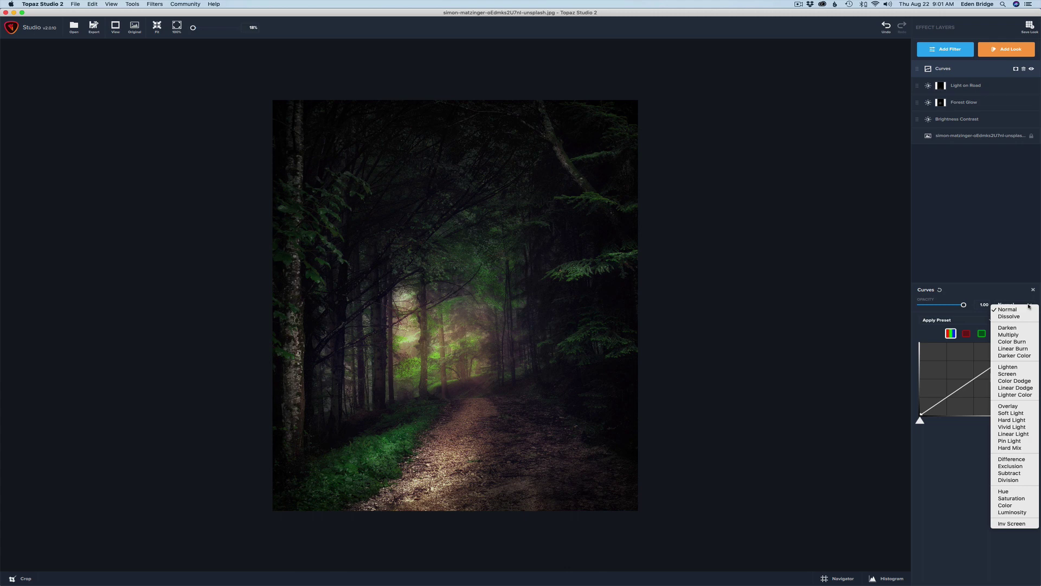
left_click(1013, 335)
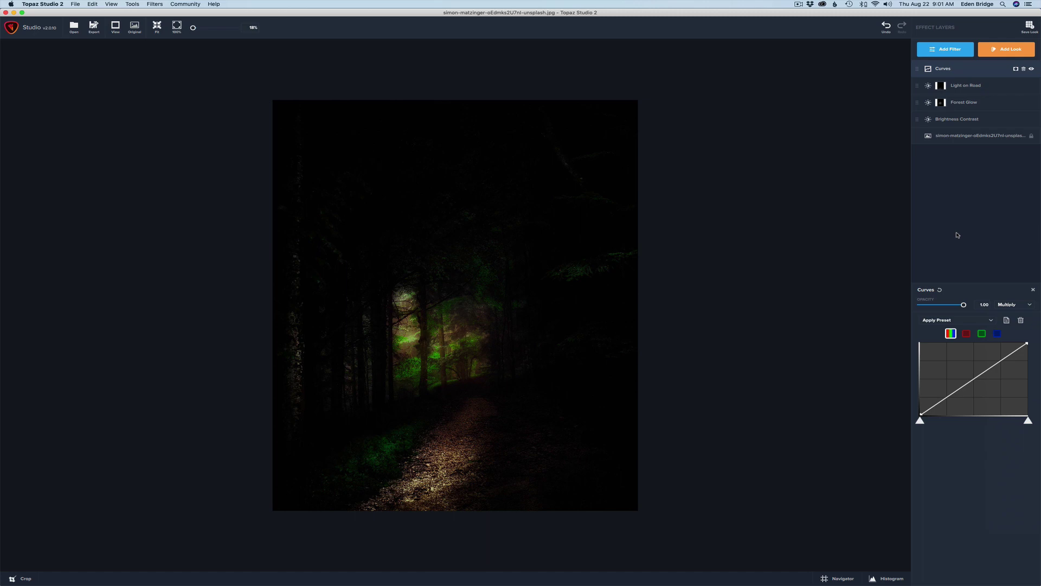
left_click(1016, 70)
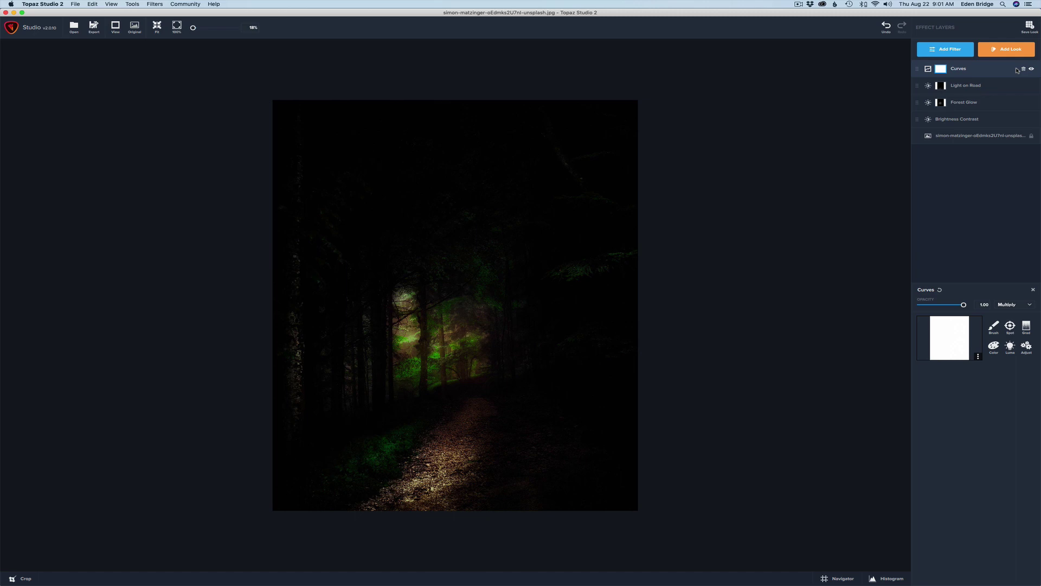
left_click(978, 357)
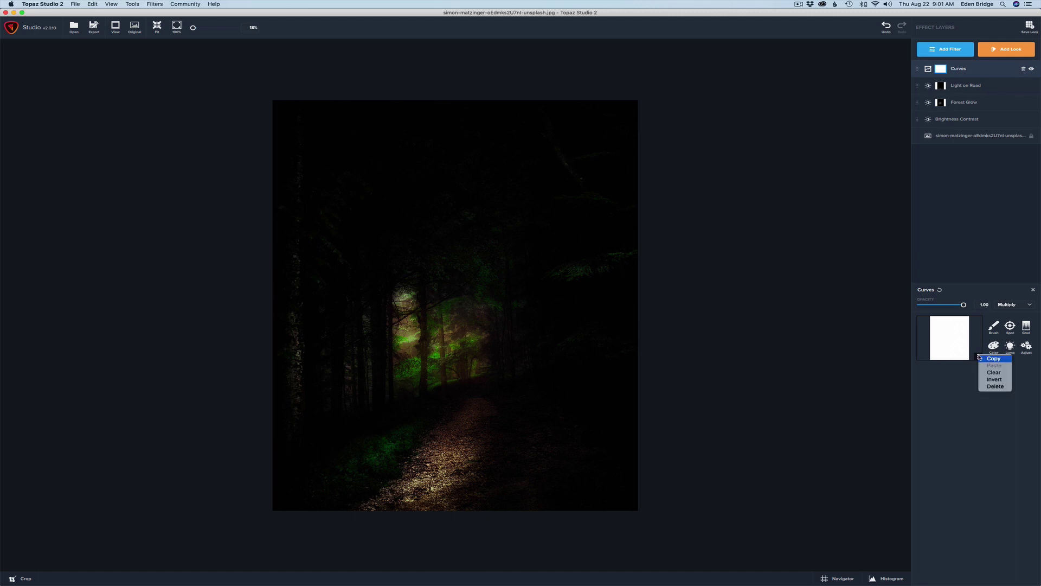
left_click(995, 380)
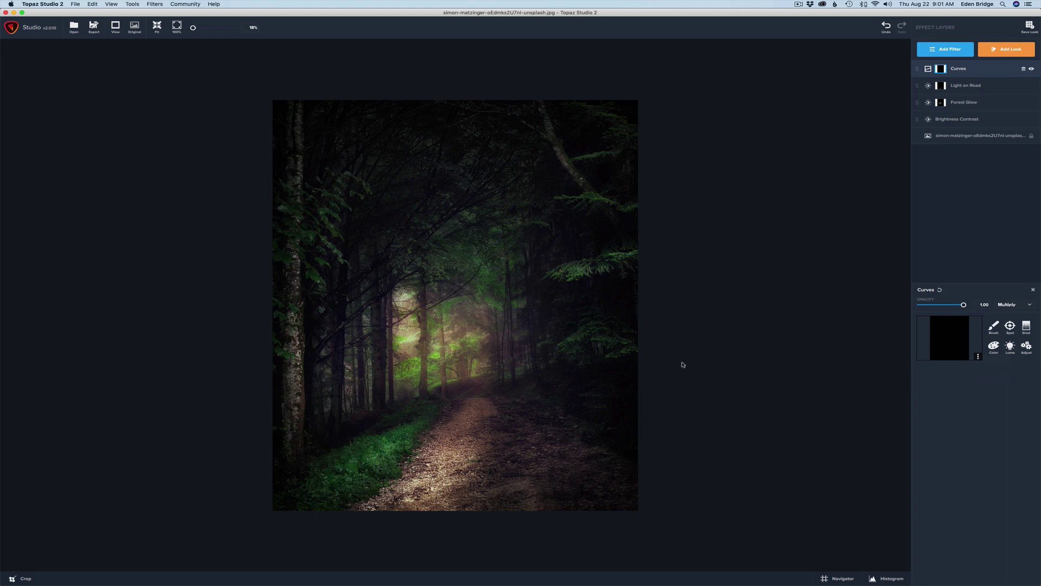
Select the Mask Brush with Transparency 0.11 and Radius 0.34.
left_click(992, 327)
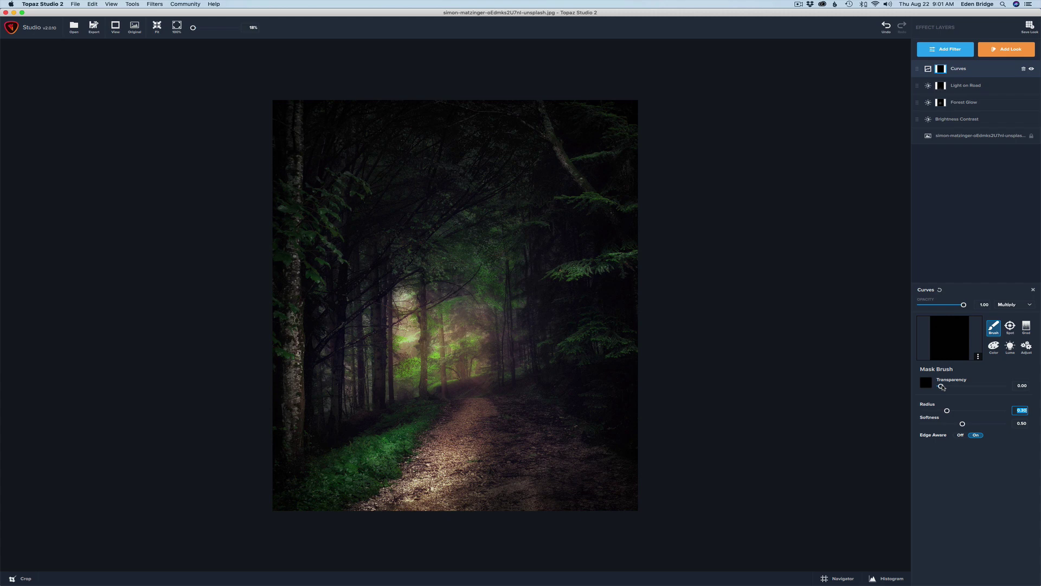
left_click_drag(941, 386, 948, 386)
left_click_drag(946, 411, 966, 425)
left_click_drag(964, 410, 949, 414)
Paint the mask over the grass, lower path, bottom corners, right-side forest and left tree trunks.
mouse_move(384, 437)
left_mouse_down()
mouse_move(347, 443)
mouse_move(278, 495)
left_mouse_up()
left_click_drag(420, 441, 326, 514)
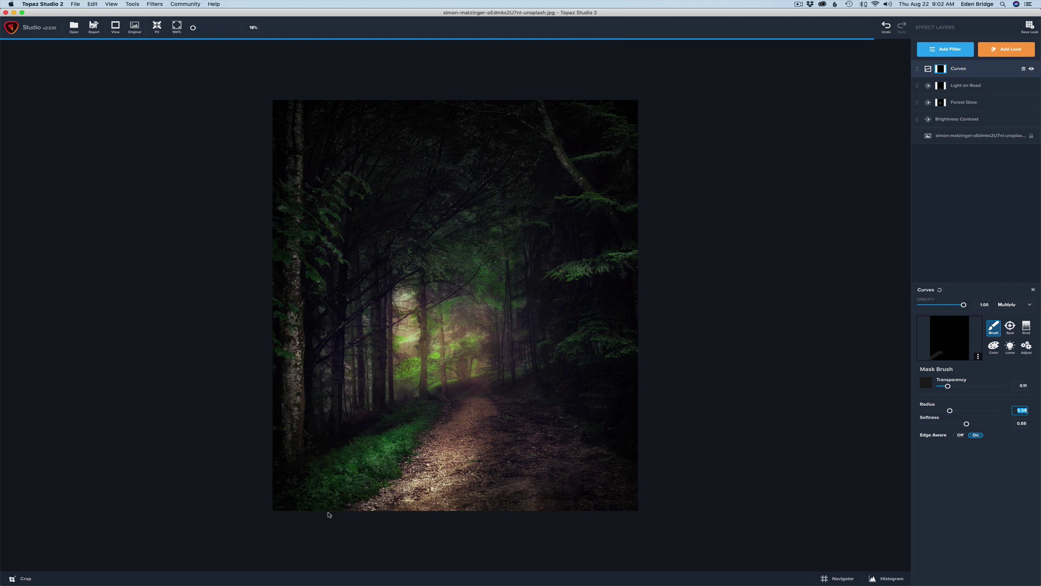
left_click_drag(474, 489, 392, 516)
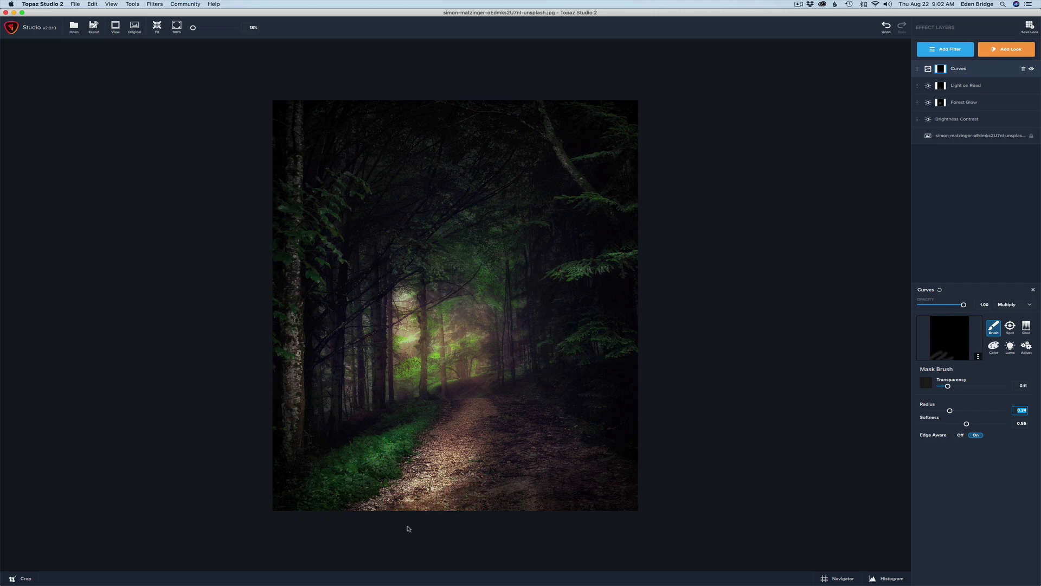
left_click_drag(510, 418, 498, 468)
mouse_move(569, 488)
left_mouse_down()
mouse_move(653, 481)
mouse_move(576, 505)
mouse_move(642, 504)
left_mouse_up()
left_click_drag(521, 307, 532, 368)
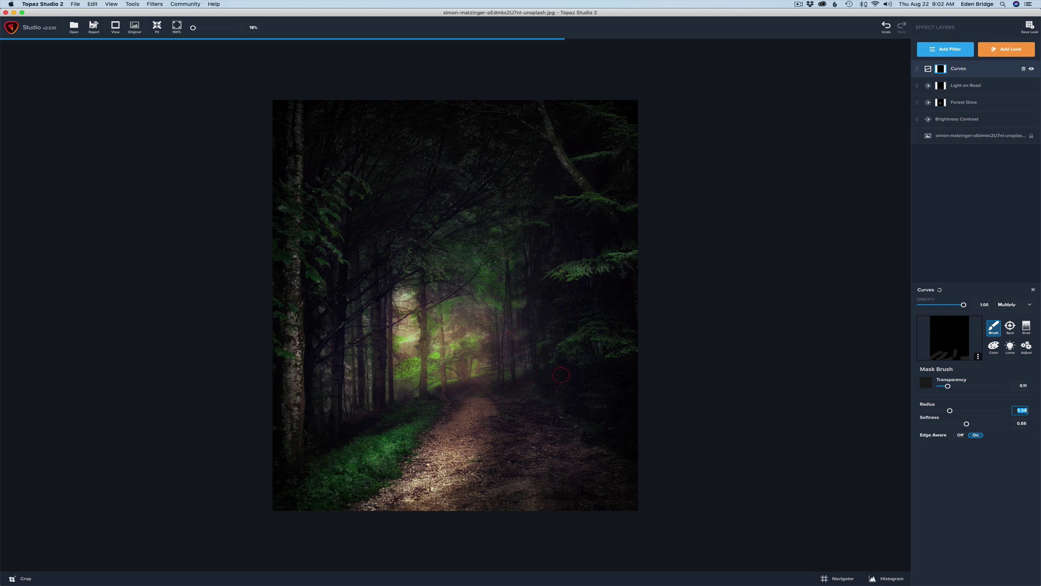
mouse_move(321, 318)
left_mouse_down()
mouse_move(312, 418)
mouse_move(345, 336)
mouse_move(336, 310)
left_mouse_up()
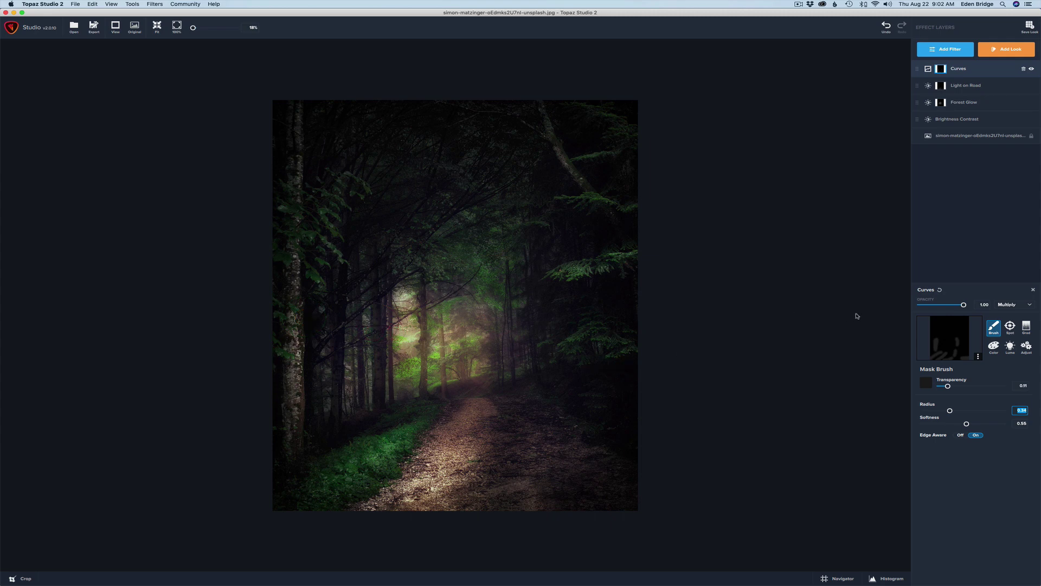
Compare the darkening by varying the Curves opacity, restore it to 1.00, then hide the layer.
left_click_drag(966, 305, 807, 295)
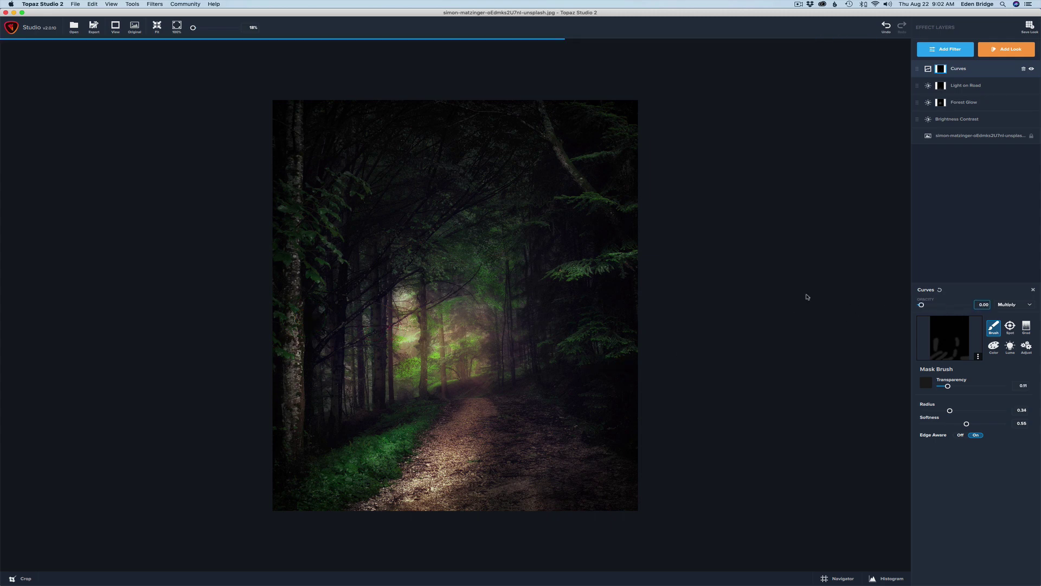
left_click_drag(920, 304, 979, 312)
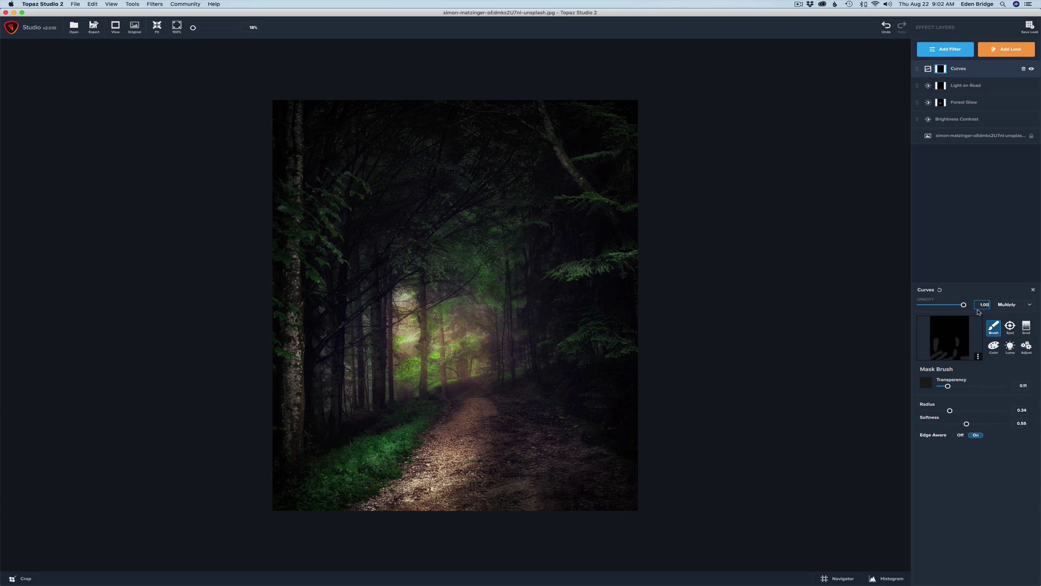
left_click(980, 308)
left_click(1032, 69)
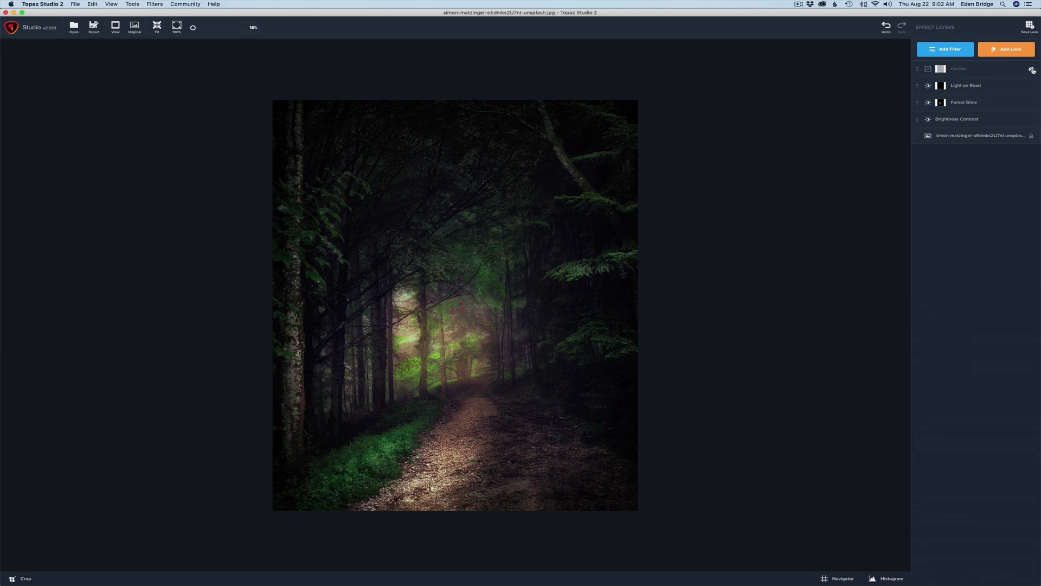
Turn the Curves layer's visibility back on to show the masked darkening.
left_click(1033, 69)
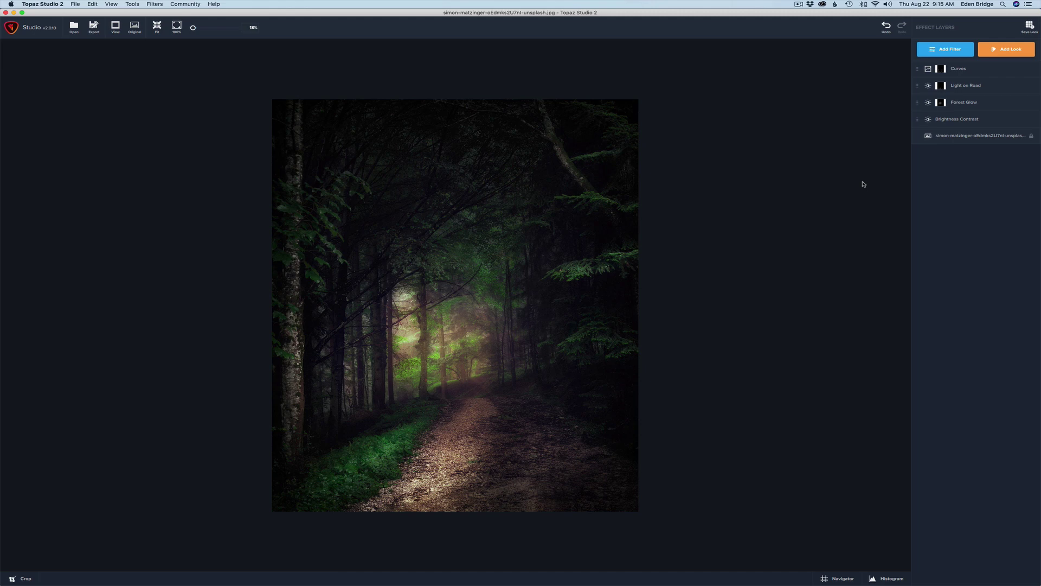
Rename the Multiply Curves layer to 'Darken Parts of Road'.
left_click(960, 70)
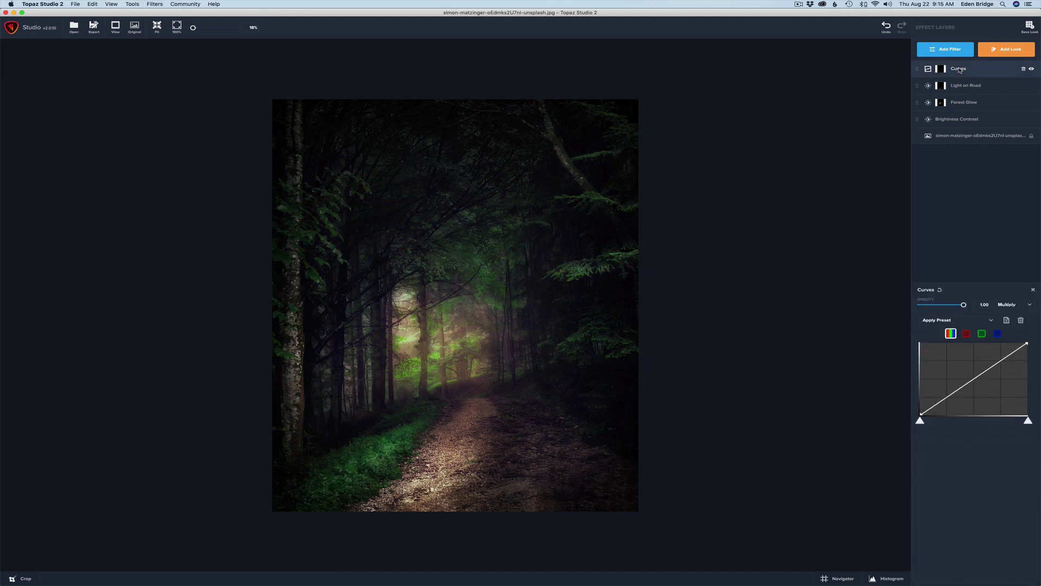
right_click(959, 70)
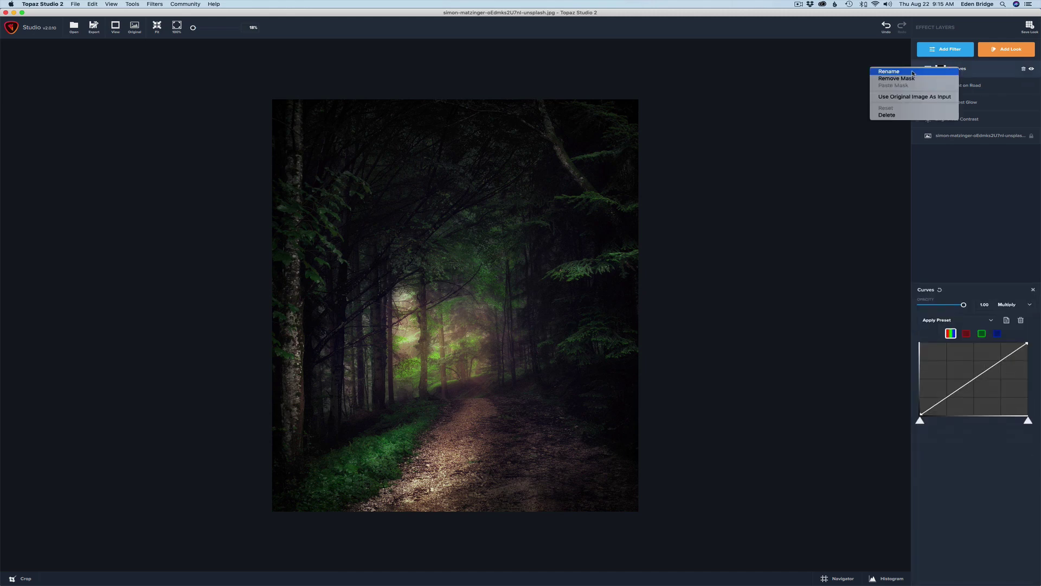
left_click(913, 71)
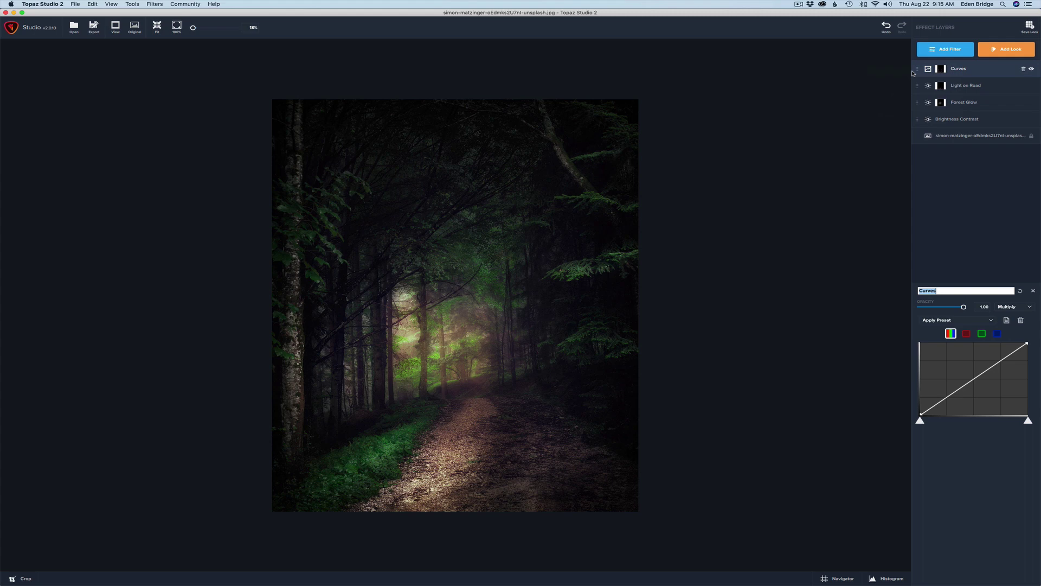
type("Darken Parts of Road")
key("Return")
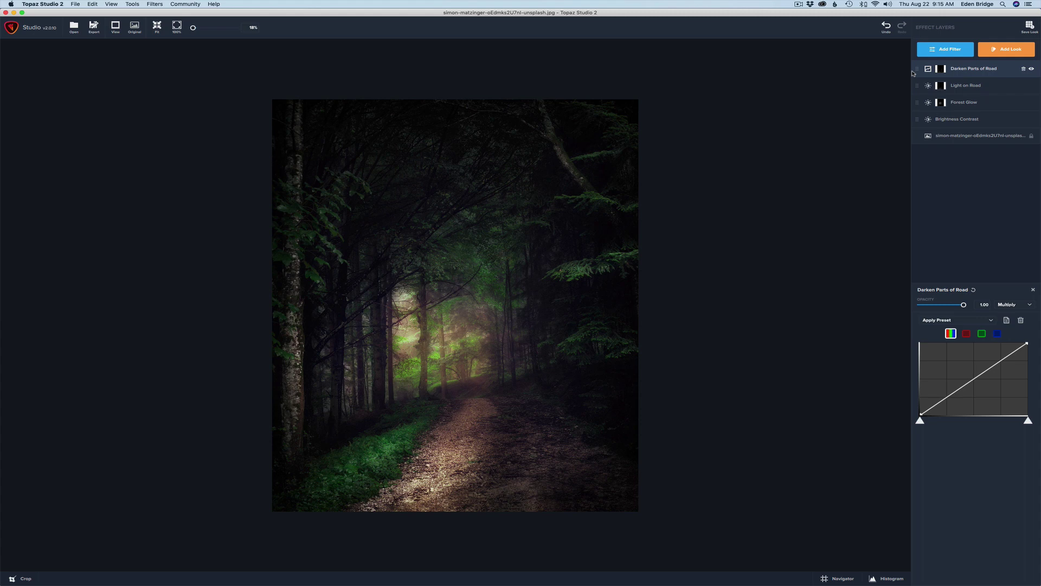